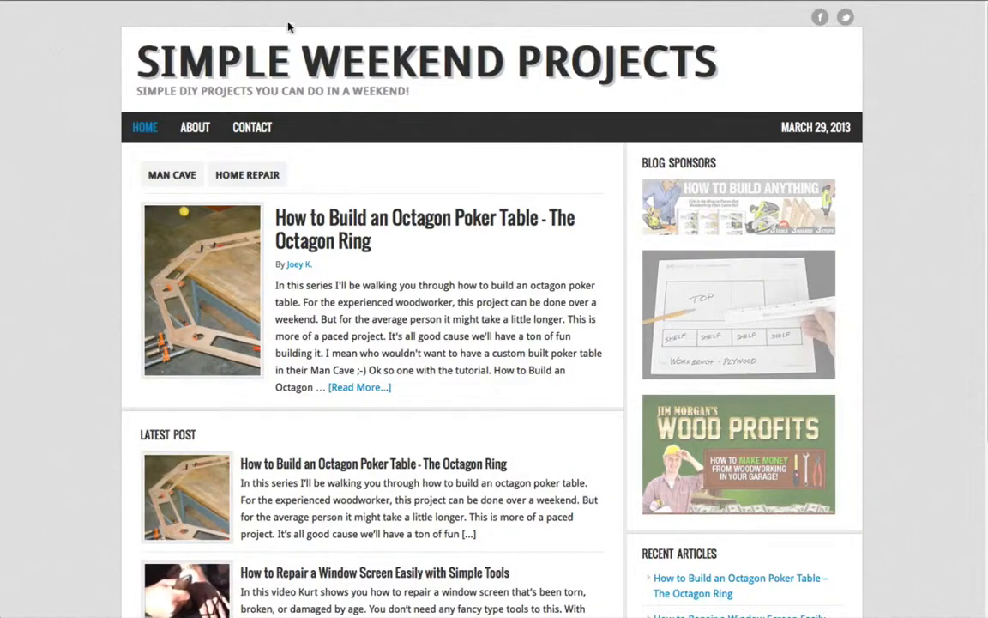
- Open the "Build a Home Theater in Your Spare Room" post and examine the share and newsletter box below the article
scroll(125, 283, "down", 3)
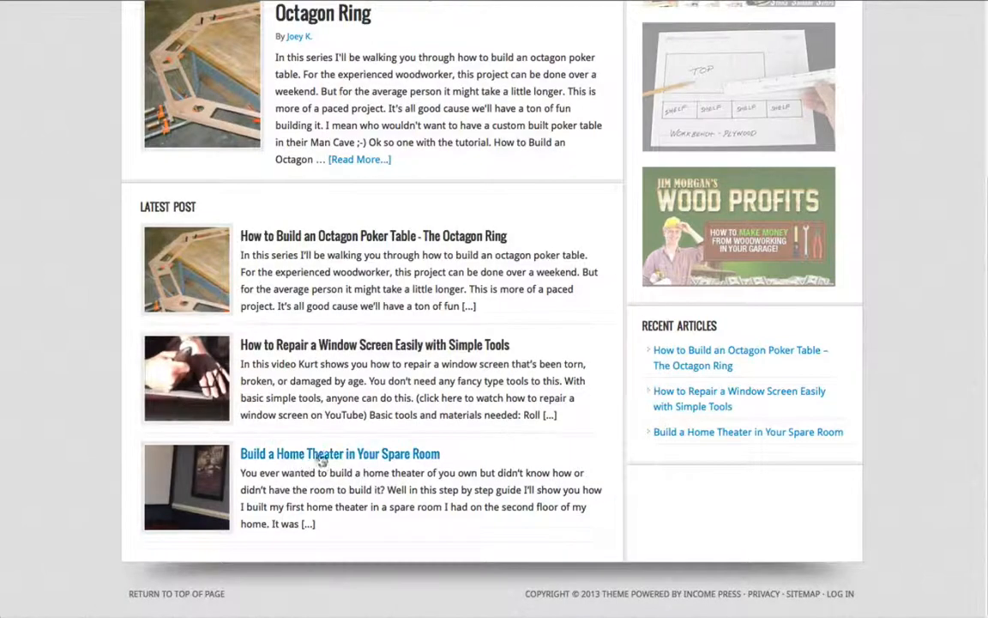
left_click(437, 451)
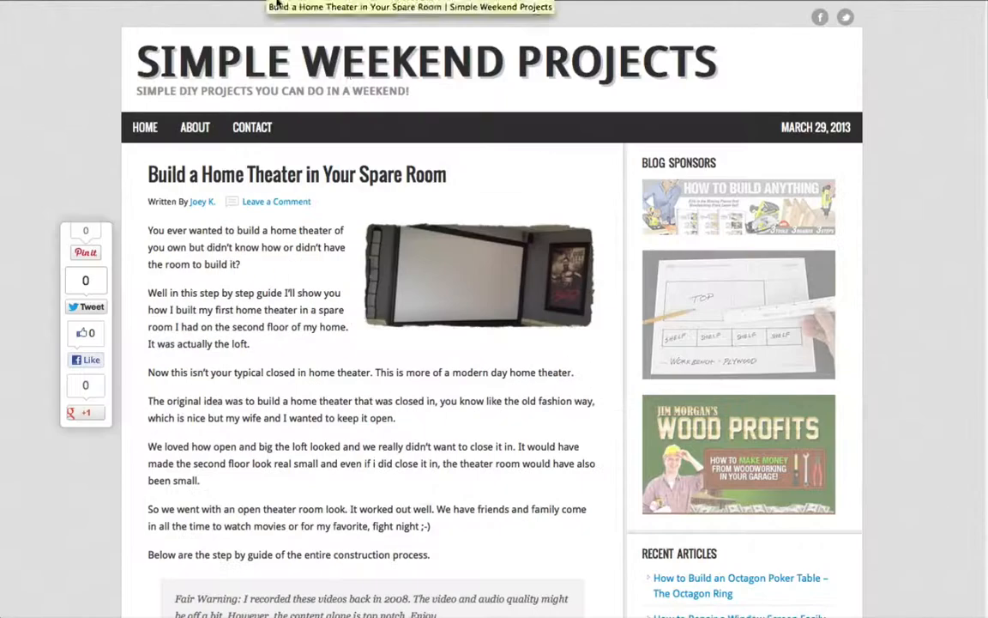
scroll(322, 280, "down", 2)
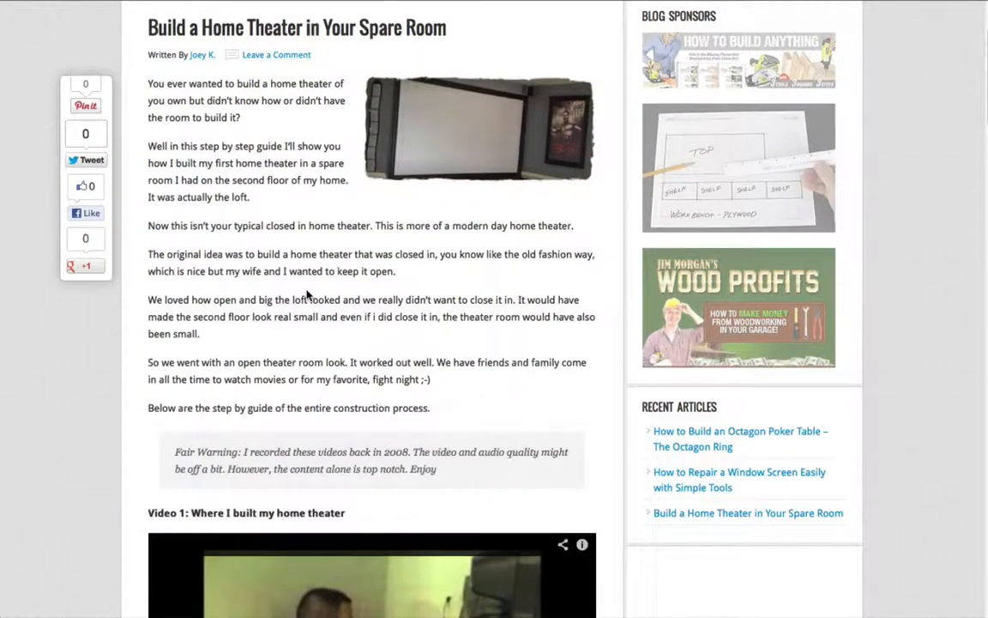
scroll(307, 295, "down", 10)
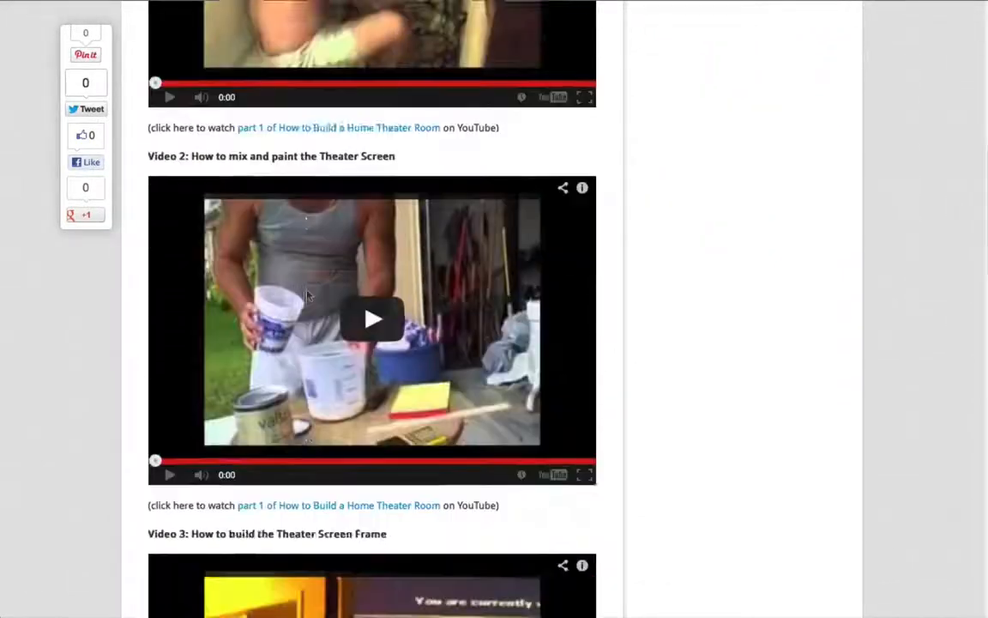
scroll(307, 296, "down", 17)
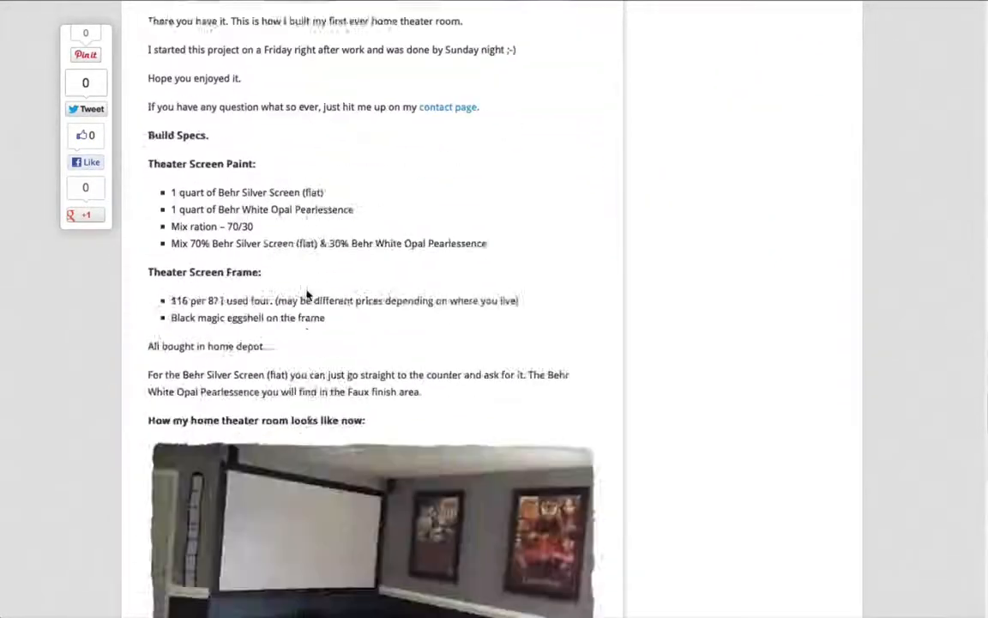
scroll(307, 296, "down", 9)
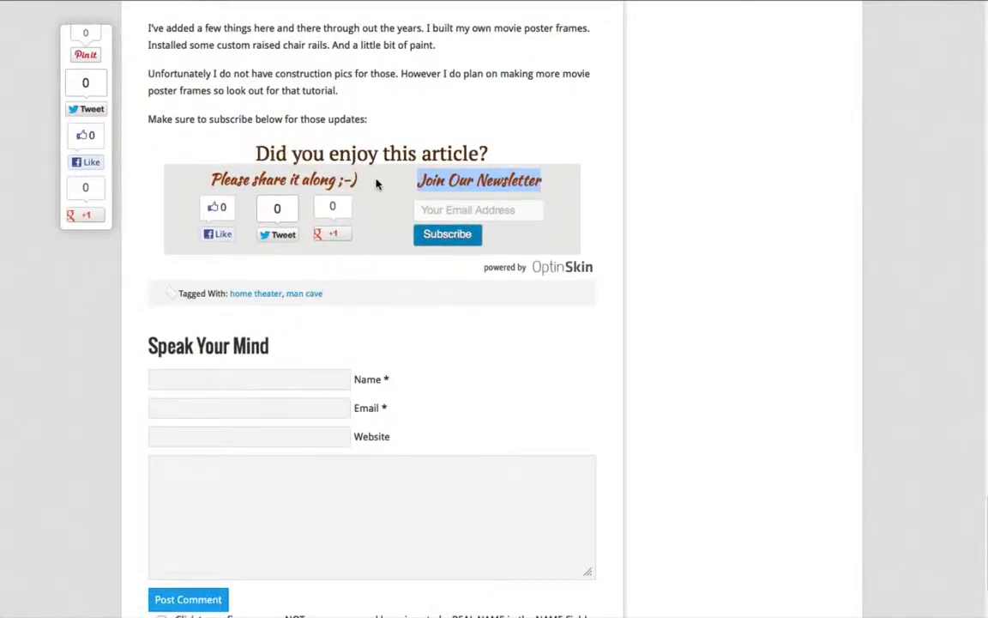
left_click(376, 184)
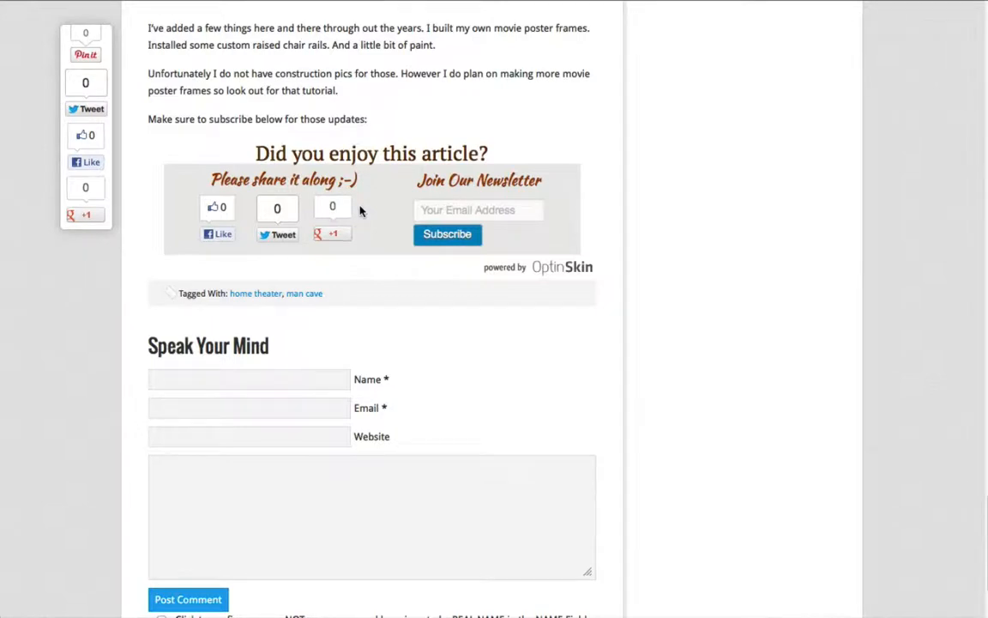
- View the blog's About page and examine the newsletter opt-in forms placed mid-page and at its end
left_click(472, 1)
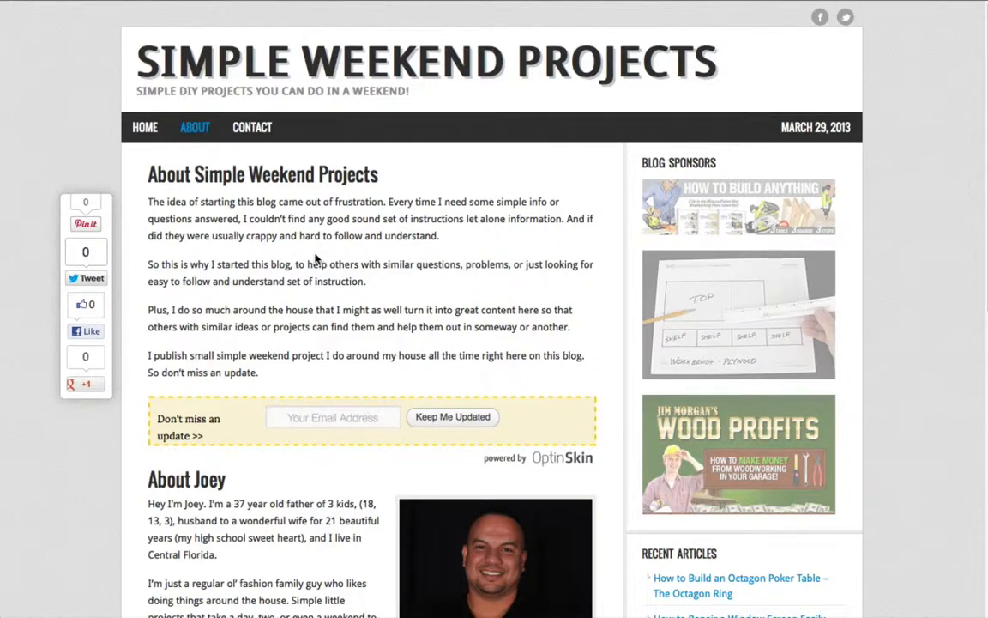
scroll(274, 249, "down", 3)
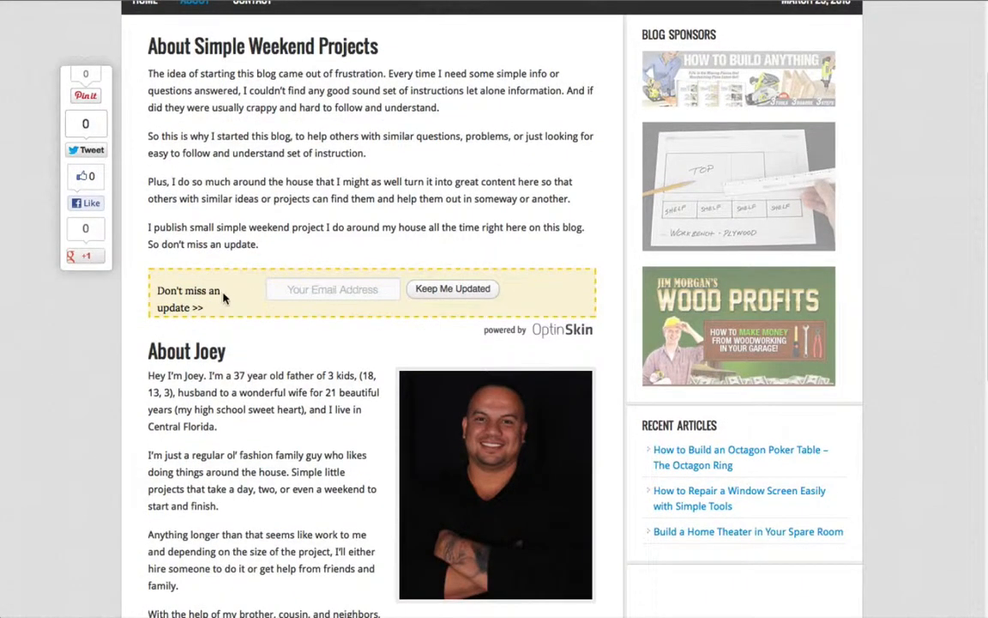
scroll(223, 297, "down", 1)
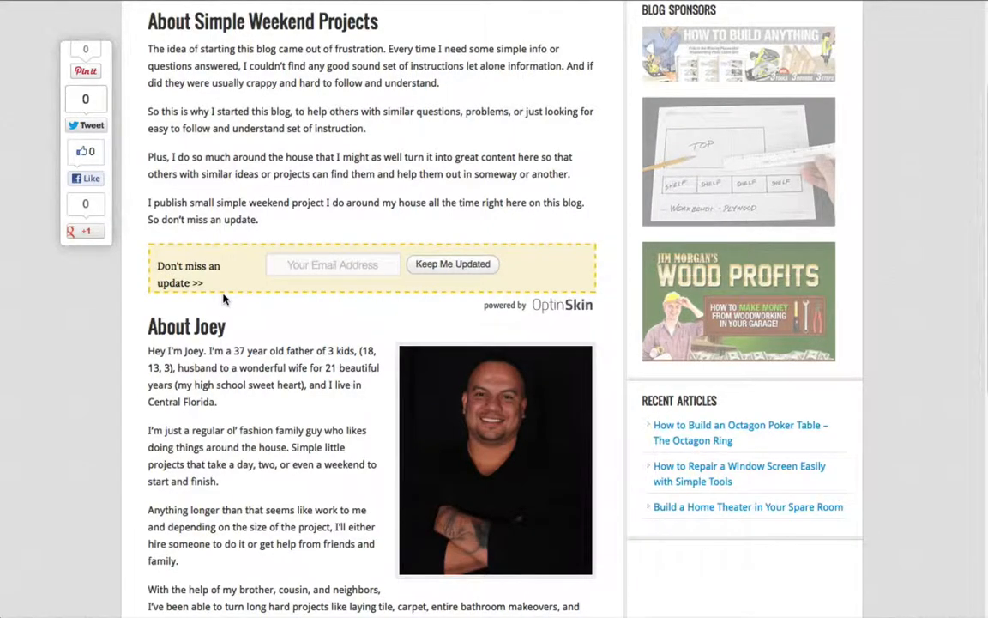
scroll(223, 298, "down", 5)
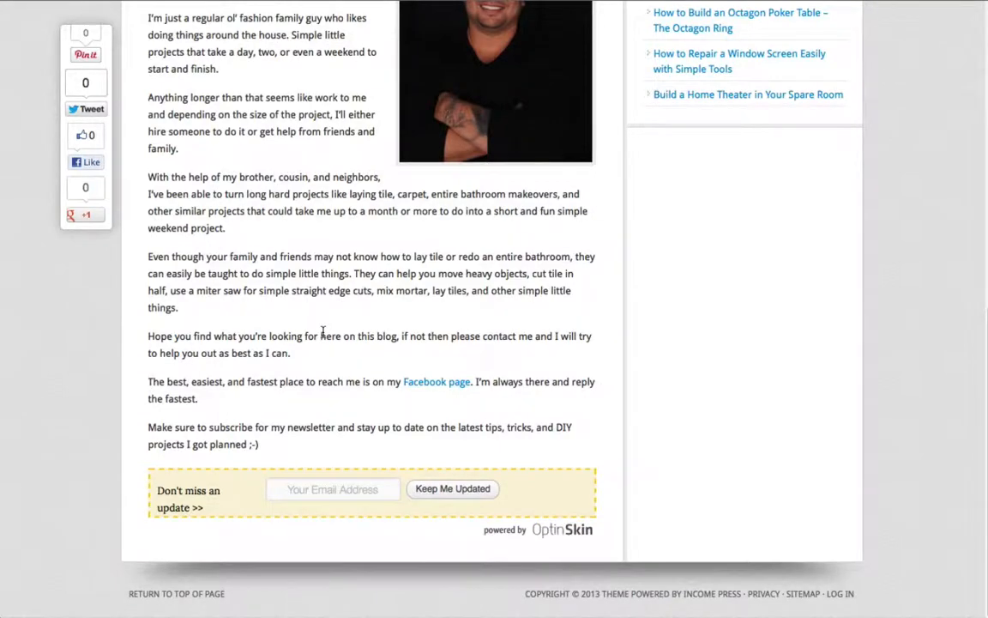
scroll(322, 332, "up", 6)
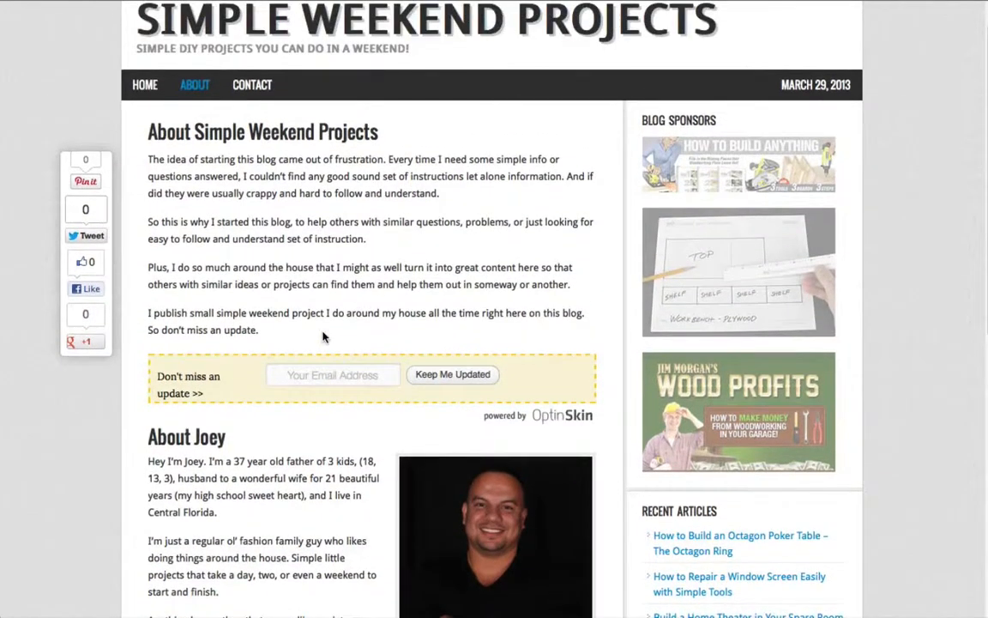
scroll(324, 332, "down", 7)
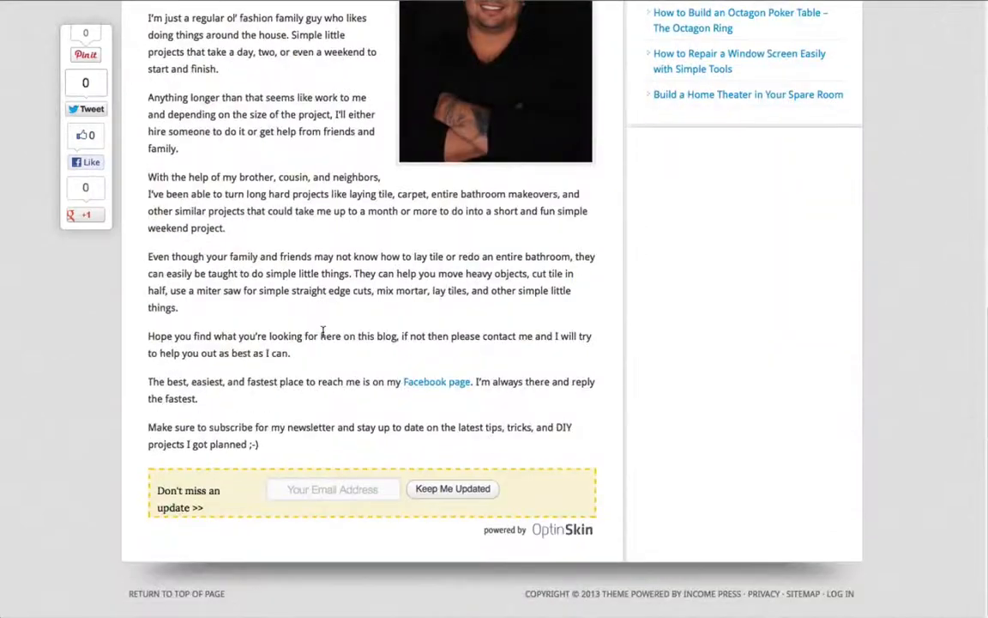
scroll(335, 408, "up", 4)
scroll(334, 409, "up", 2)
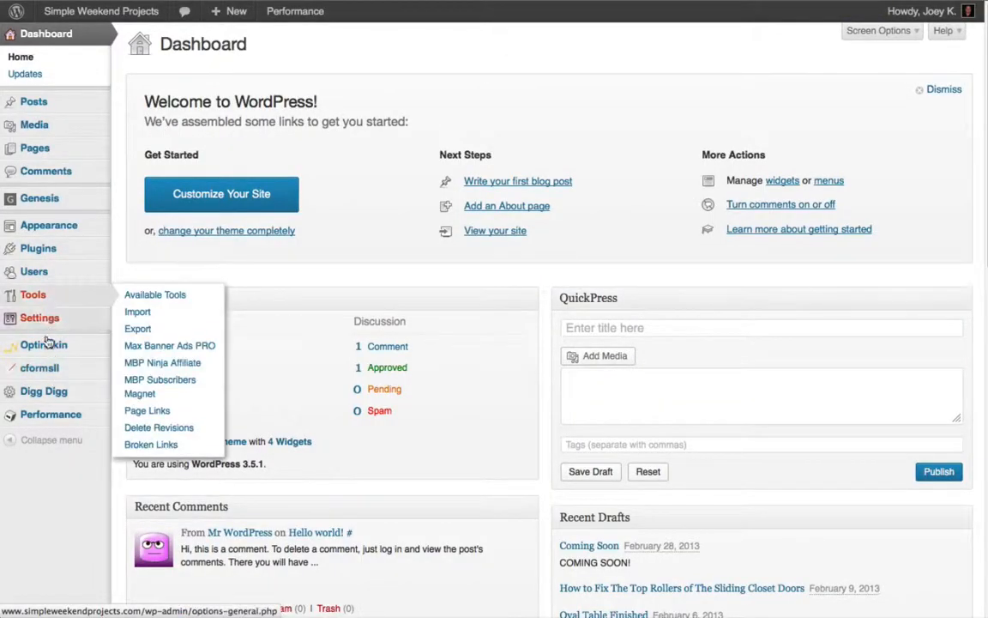
- Start a new OptinSkin skin in the WordPress dashboard, named "newsletter b" with the purpose "split testing nl optin forms"
mouse_move(45, 352)
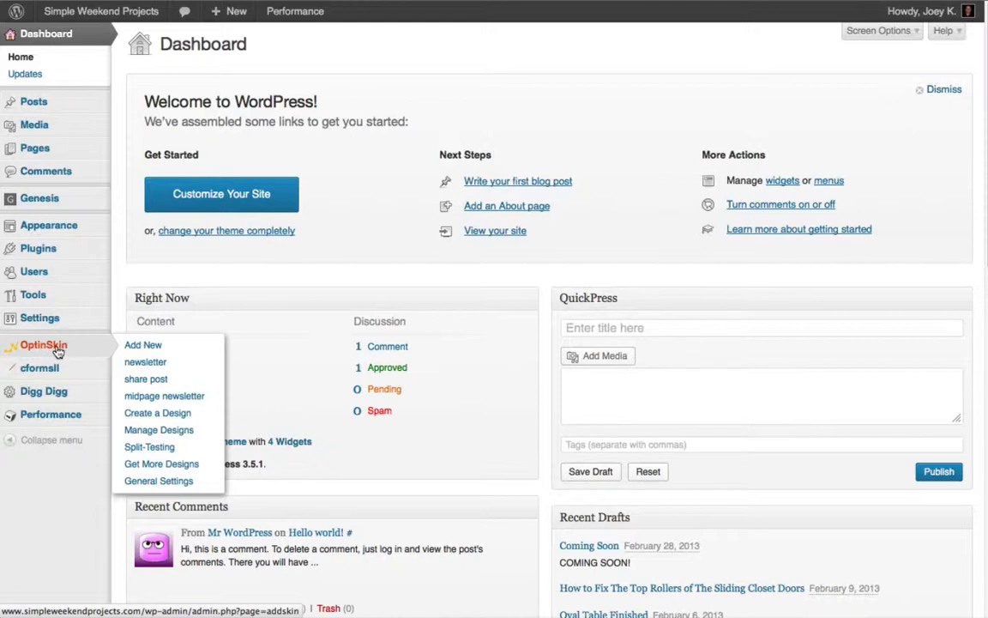
left_click(136, 348)
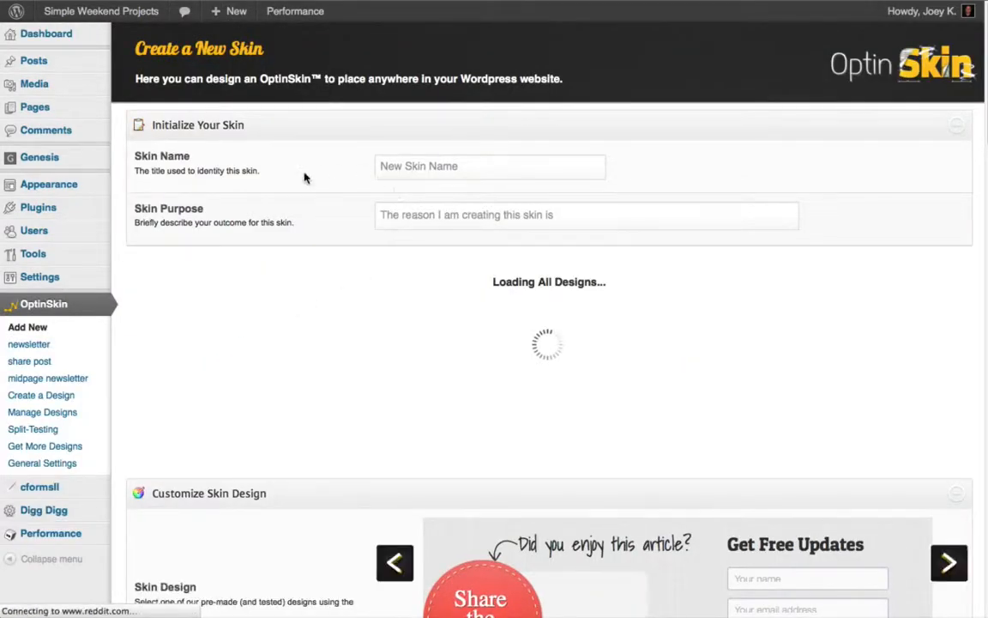
left_click(436, 167)
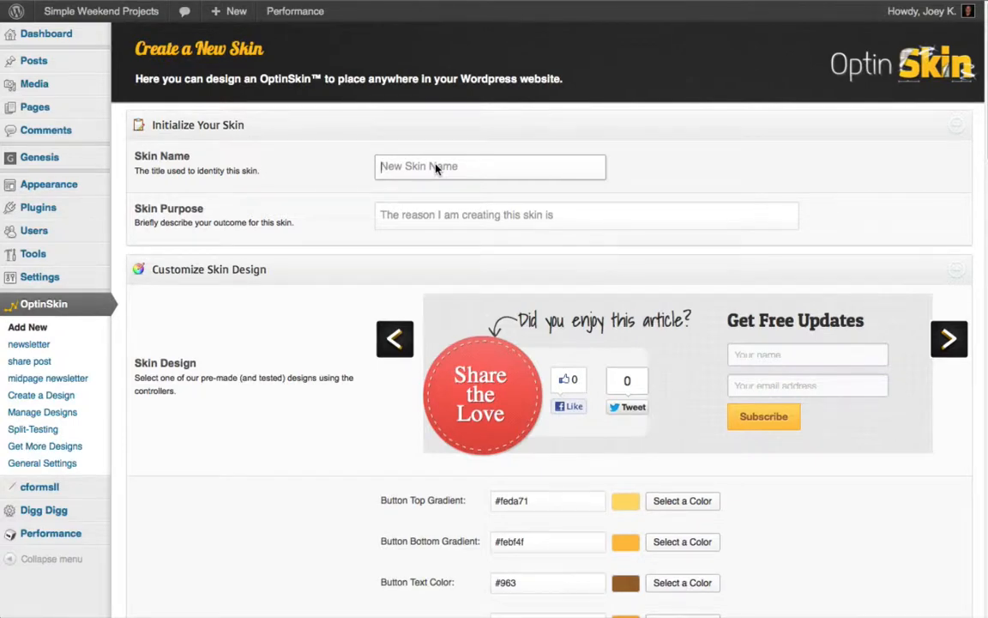
type("news")
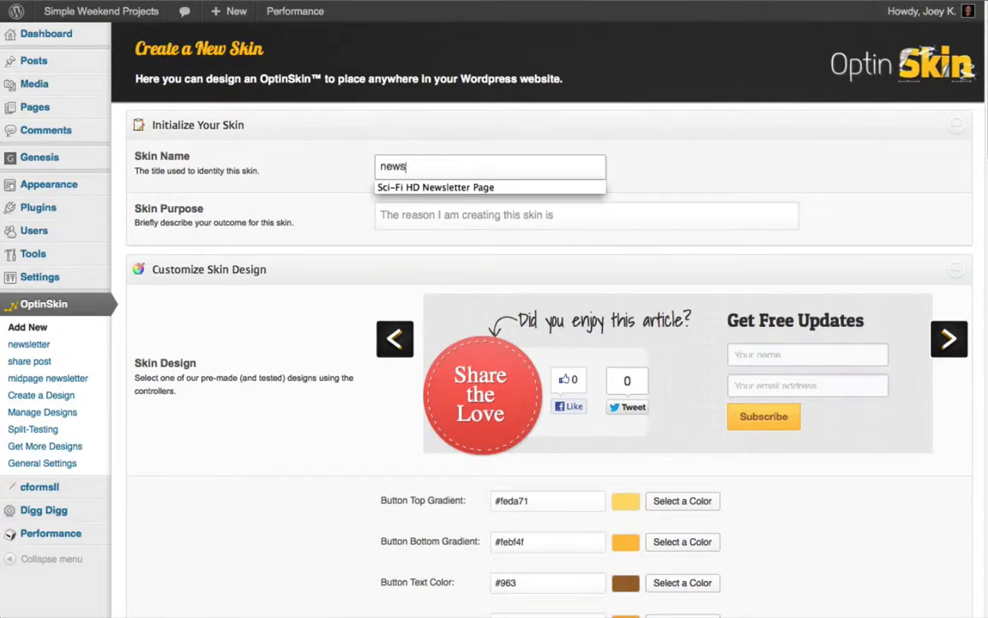
type("letter b")
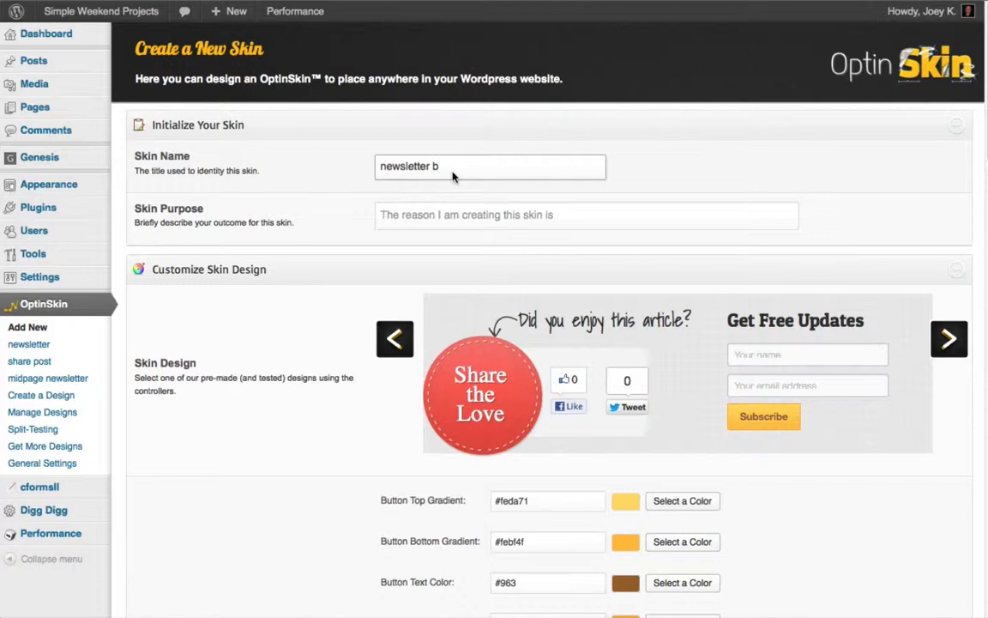
left_click(457, 216)
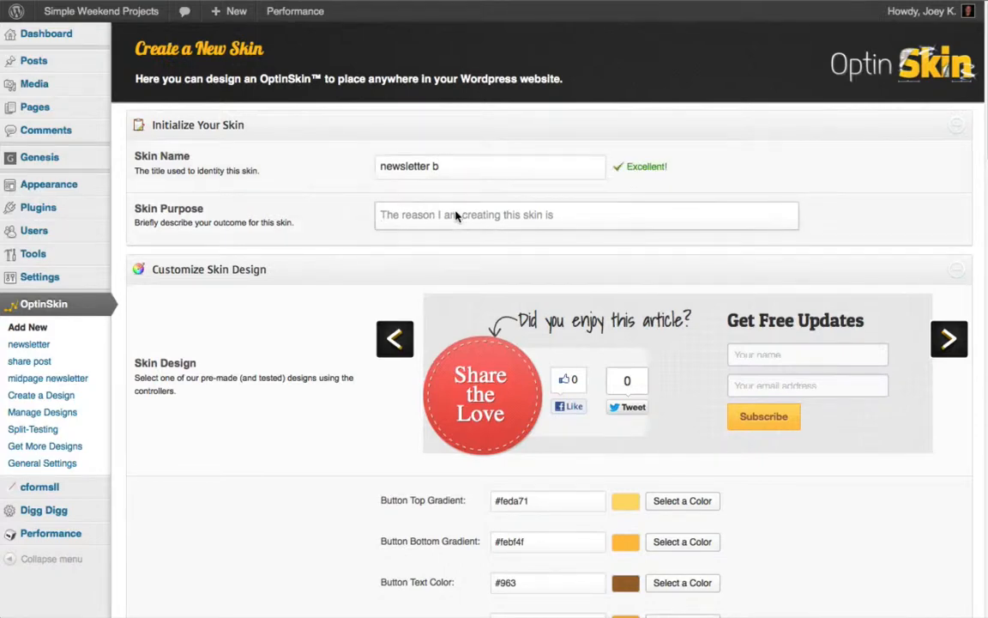
type("split te")
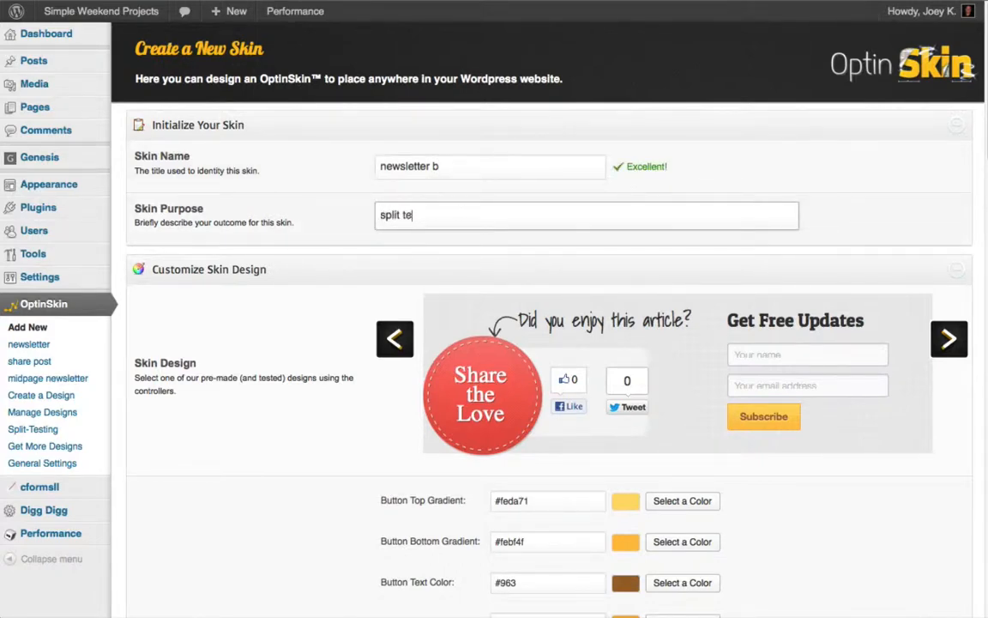
type("sting nl optin forms")
- Browse the pre-made skin designs and choose the yellow "Did you enjoy this article?" design with the free eBook offer
scroll(704, 181, "down", 4)
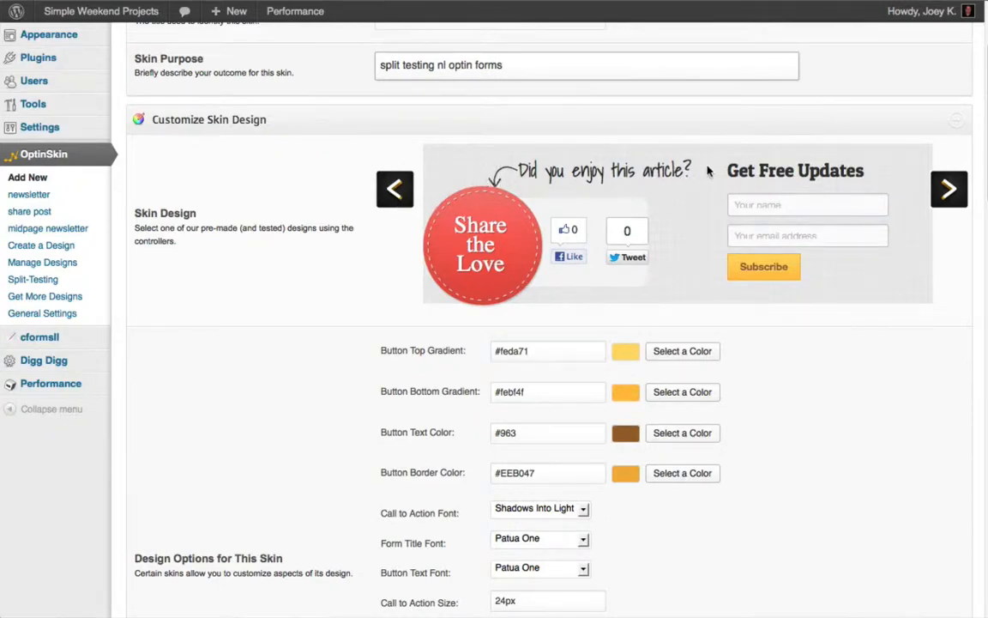
left_click(956, 196)
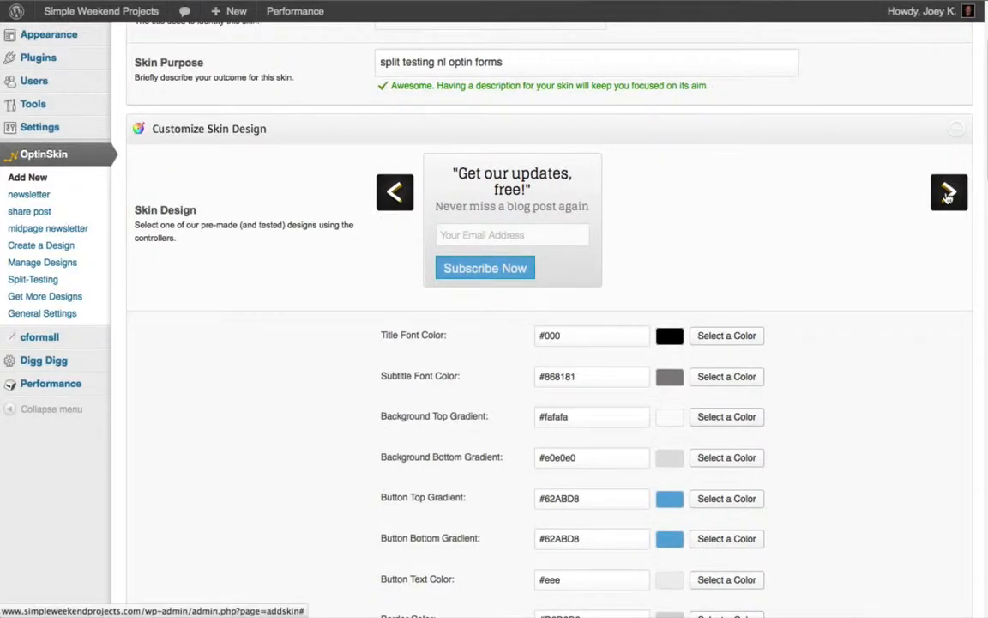
left_click(947, 197)
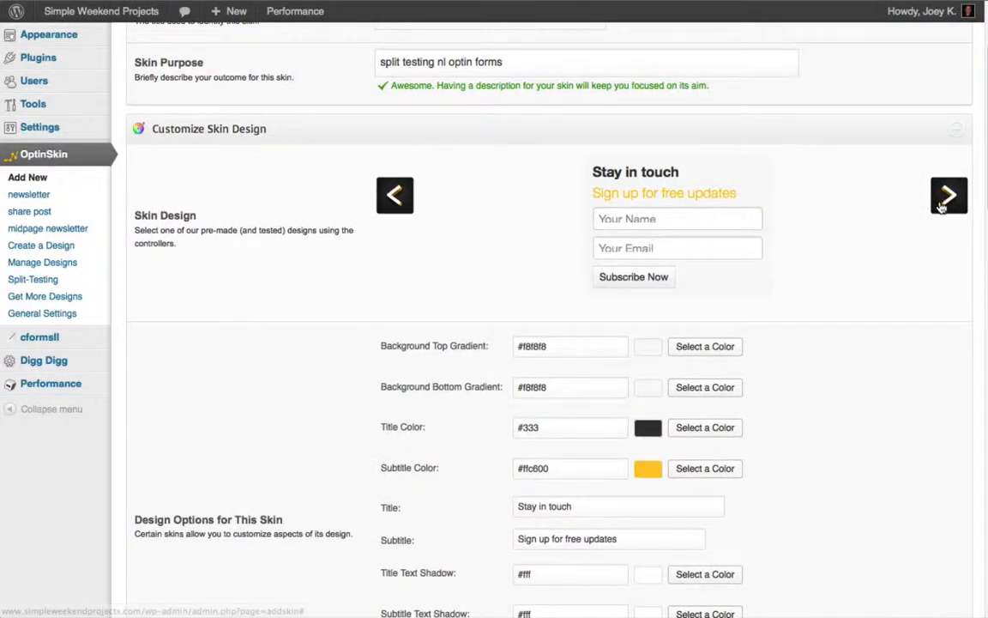
left_click(943, 204)
left_click(943, 205)
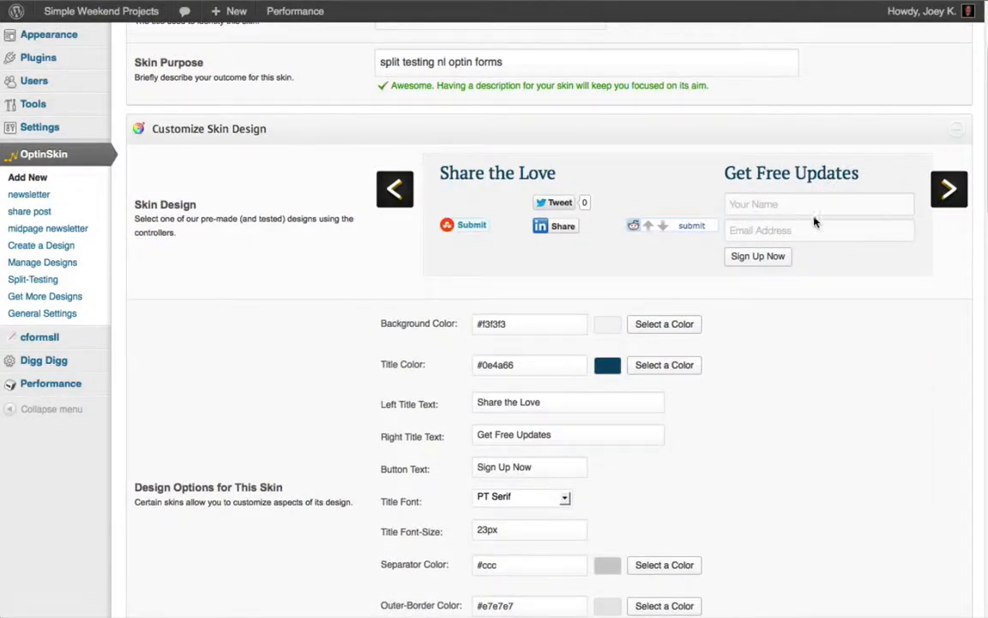
left_click(948, 197)
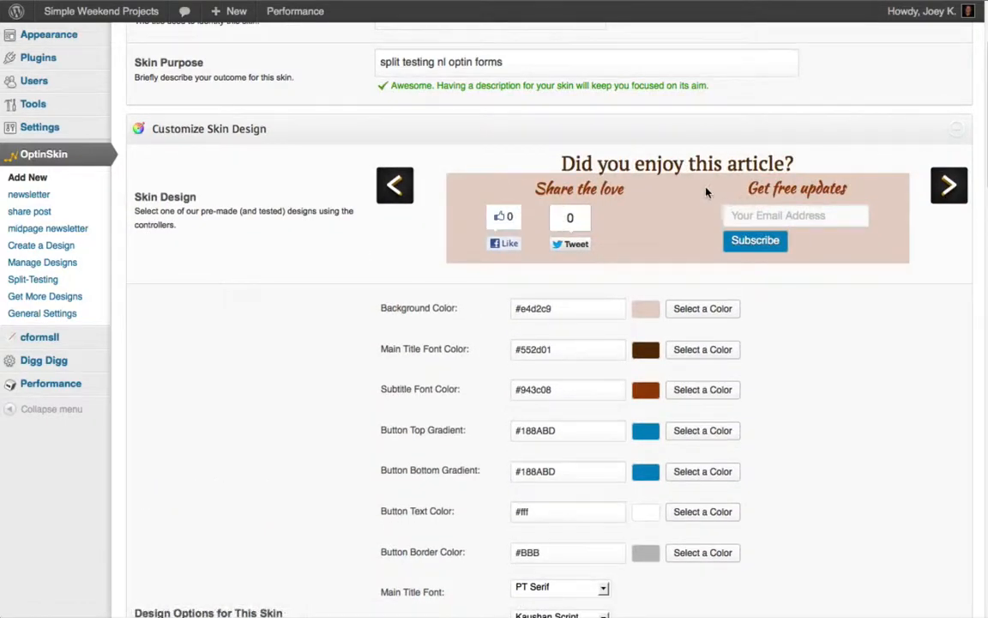
left_click(944, 192)
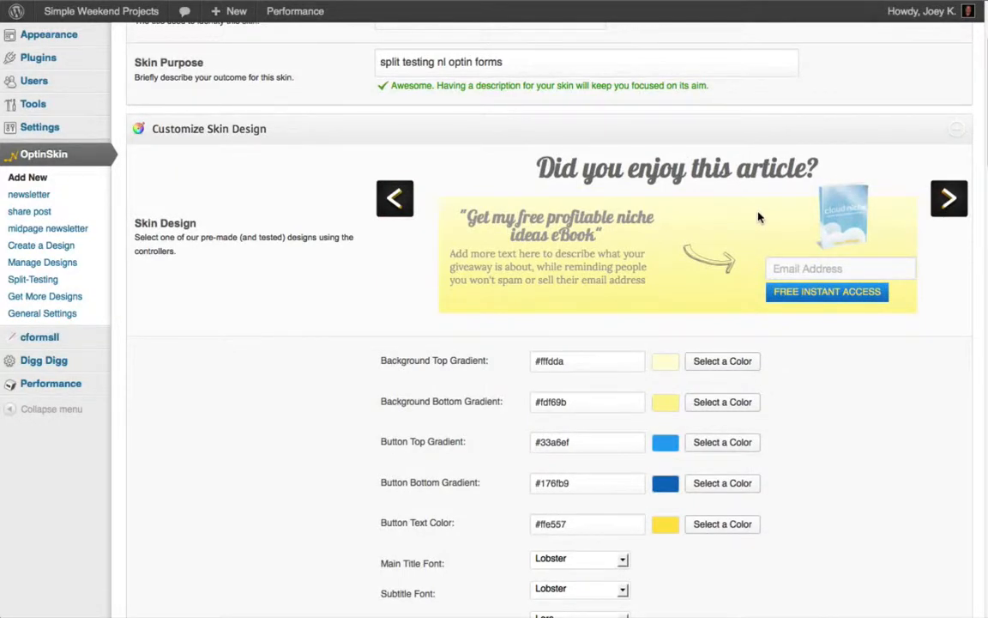
- Set the skin's background top gradient to the near-white colour #fefefe
scroll(758, 216, "down", 2)
scroll(758, 216, "down", 5)
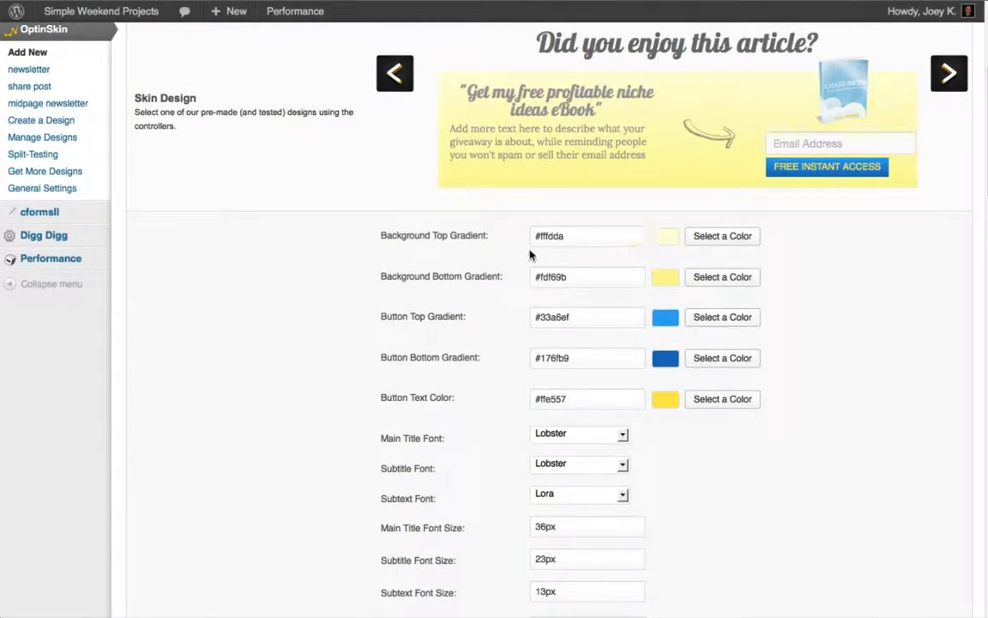
left_click(665, 240)
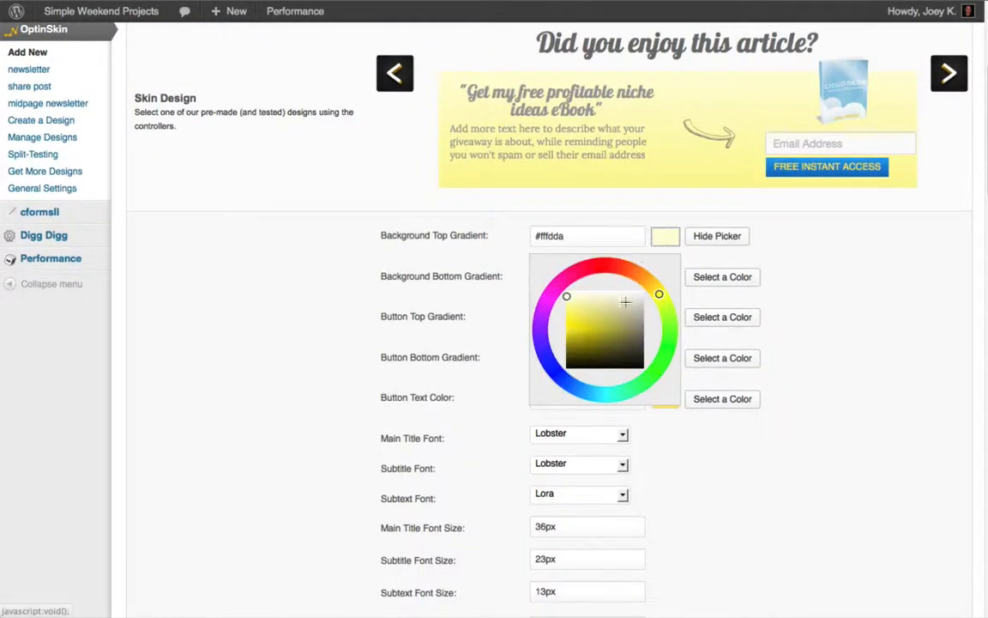
left_click(640, 316)
left_click_drag(640, 317, 634, 291)
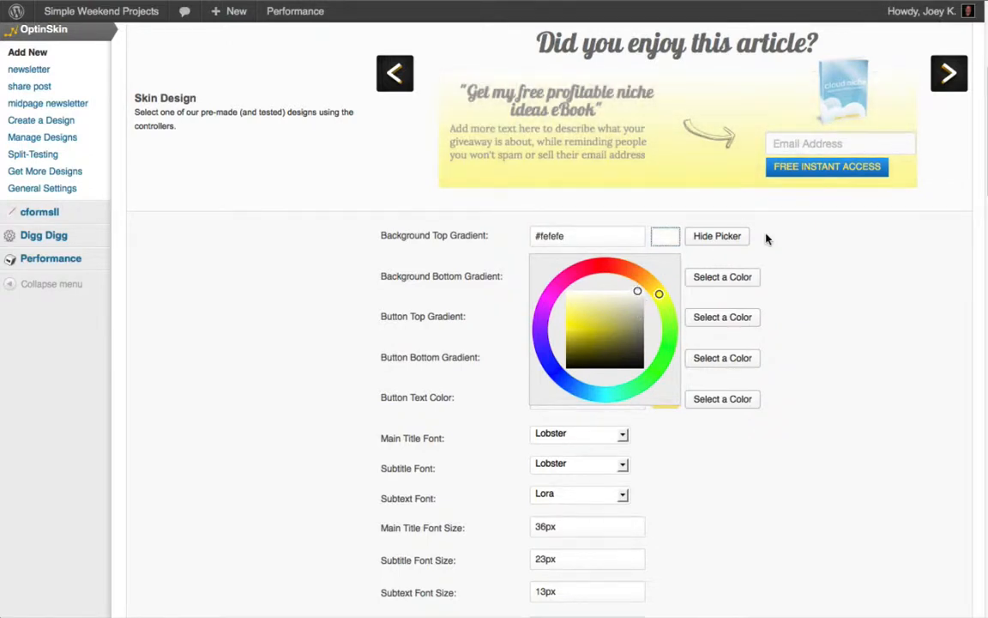
left_click(737, 237)
- Set the skin's background bottom gradient to the light grey #d7d7d2
left_click(663, 283)
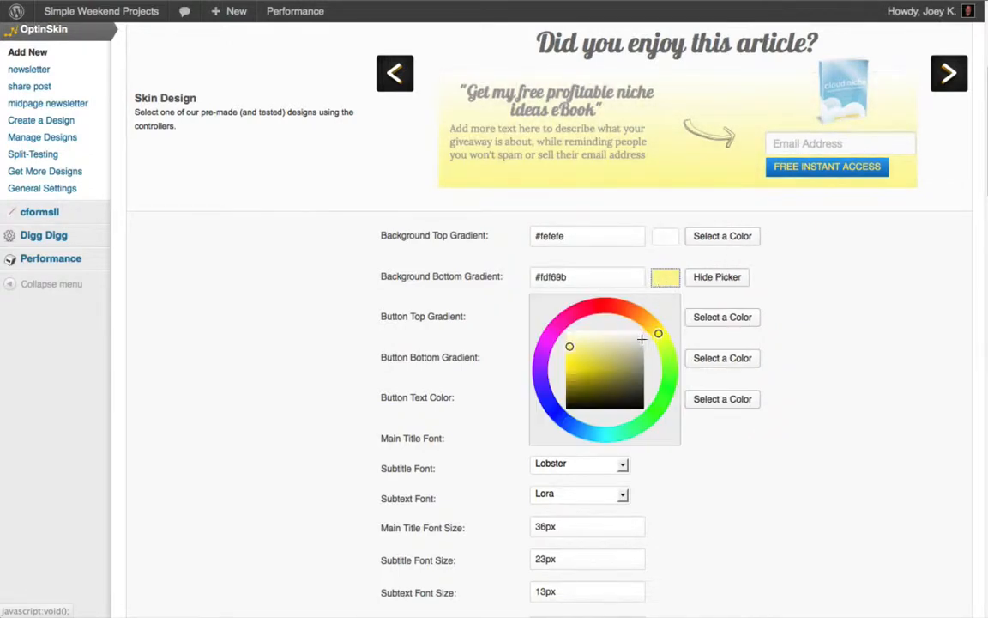
left_click(642, 346)
left_click_drag(641, 347, 640, 340)
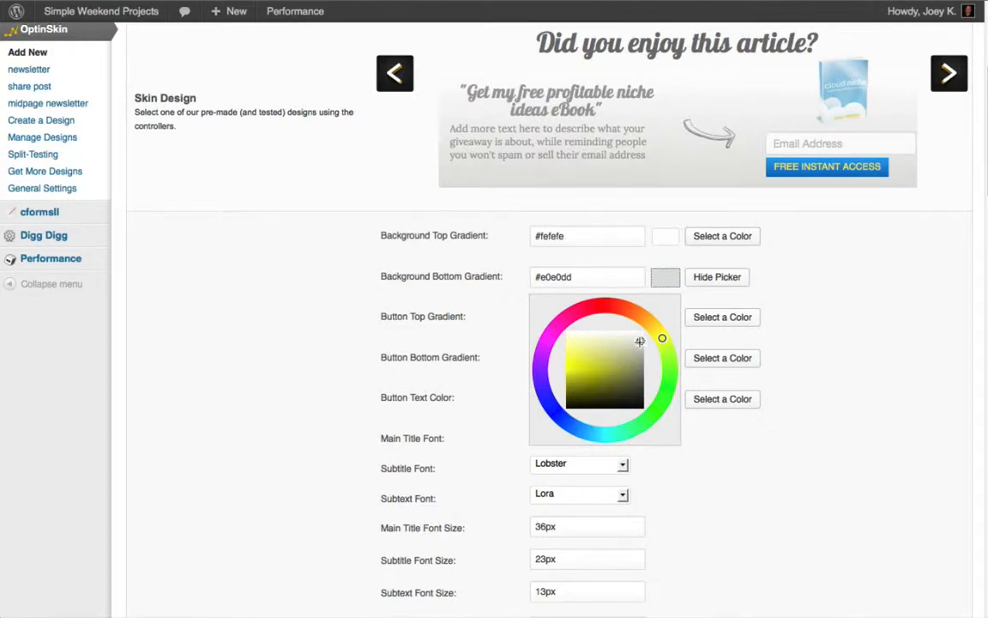
mouse_move(640, 341)
left_mouse_down()
mouse_move(639, 369)
mouse_move(639, 343)
left_mouse_up()
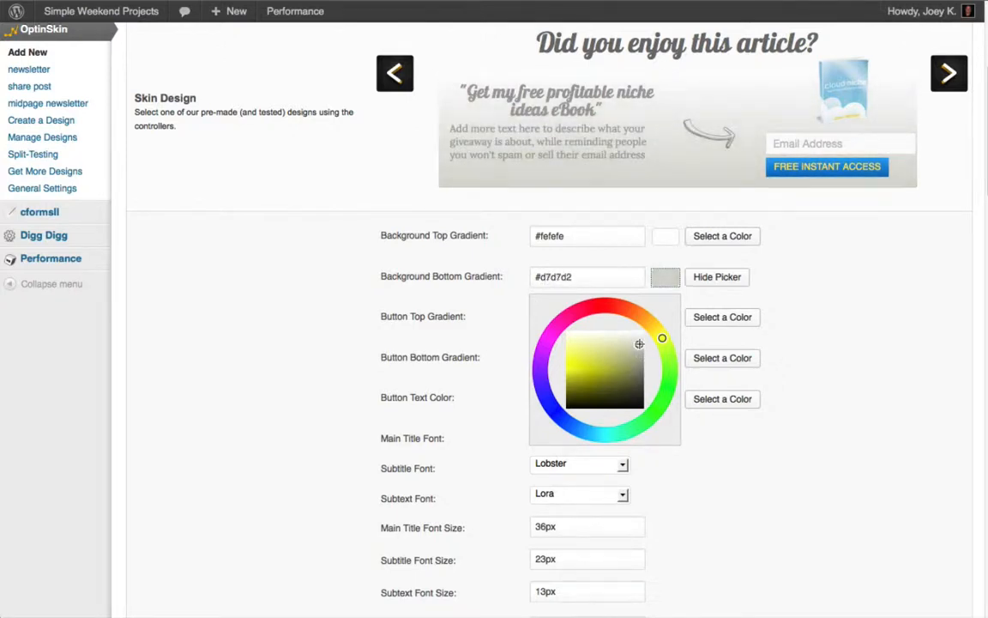
left_click(895, 347)
scroll(838, 322, "down", 1)
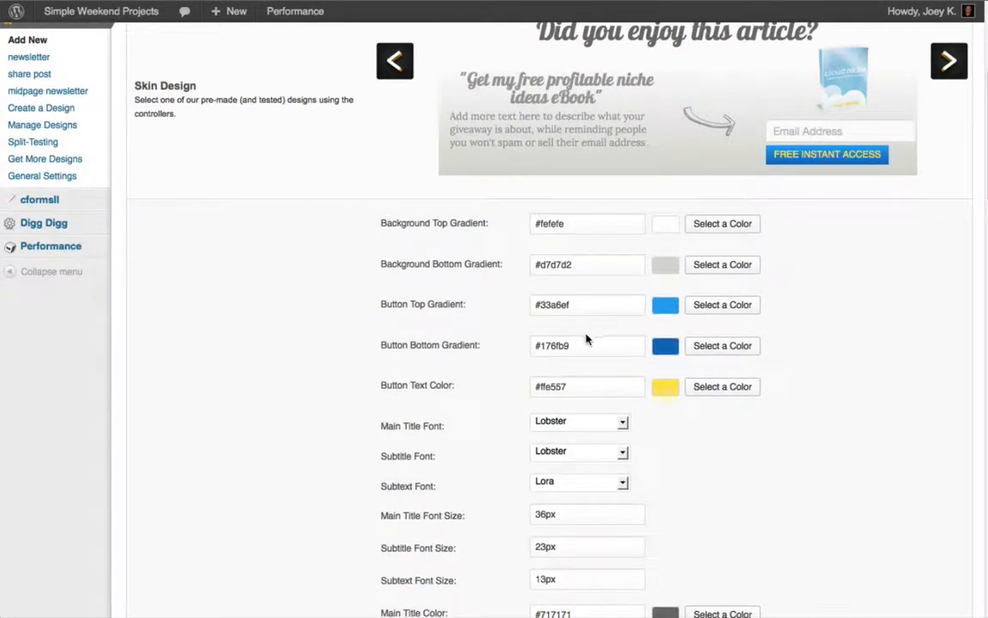
left_click(671, 309)
left_click(816, 348)
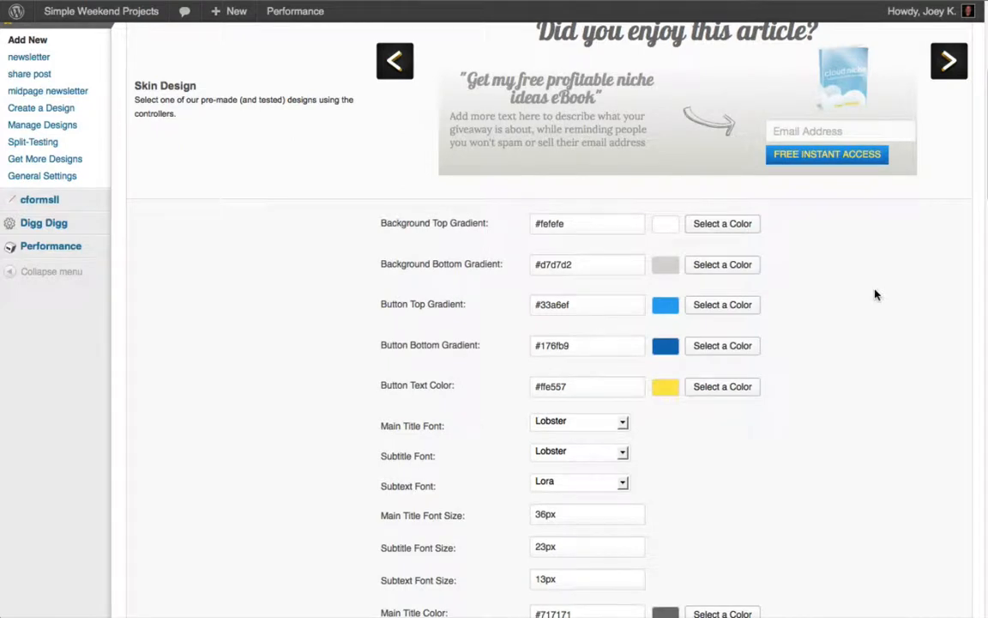
- Change the skin's subtitle text to "Get my free Newsletter Updates" and check it in the design preview
scroll(766, 269, "down", 1)
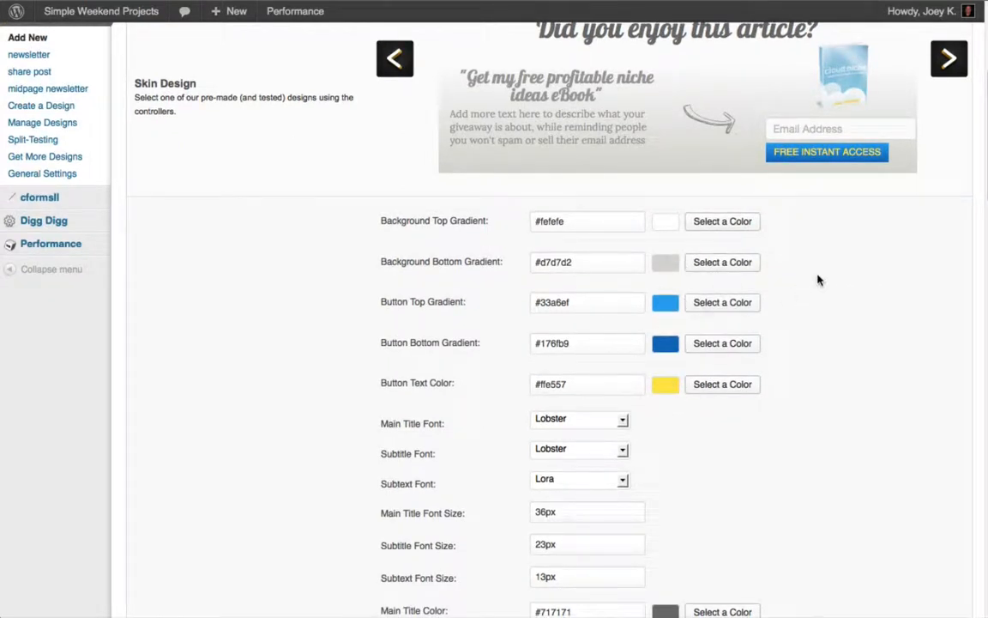
scroll(817, 277, "down", 8)
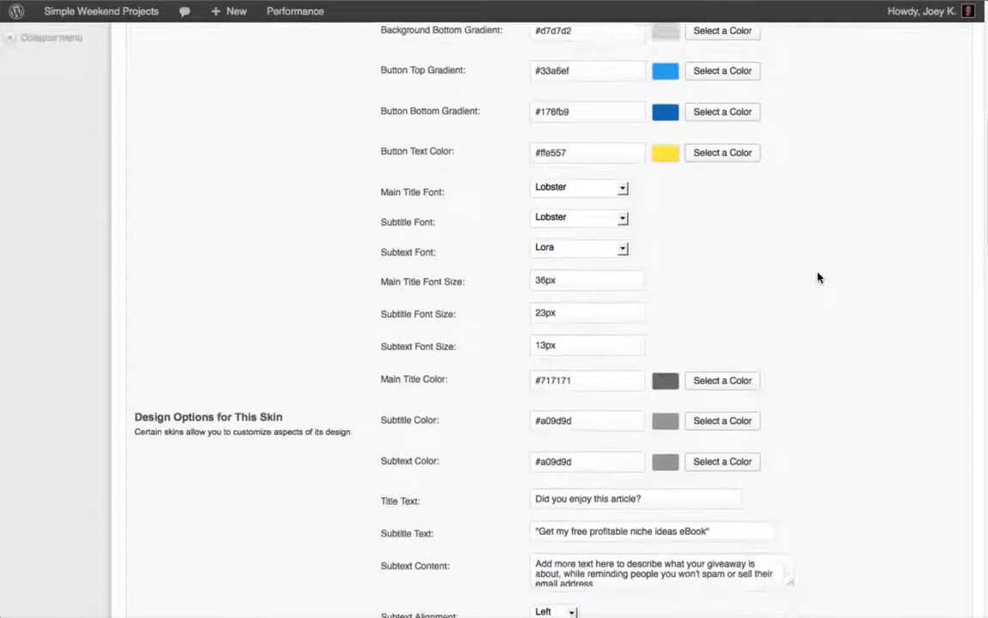
scroll(818, 277, "down", 4)
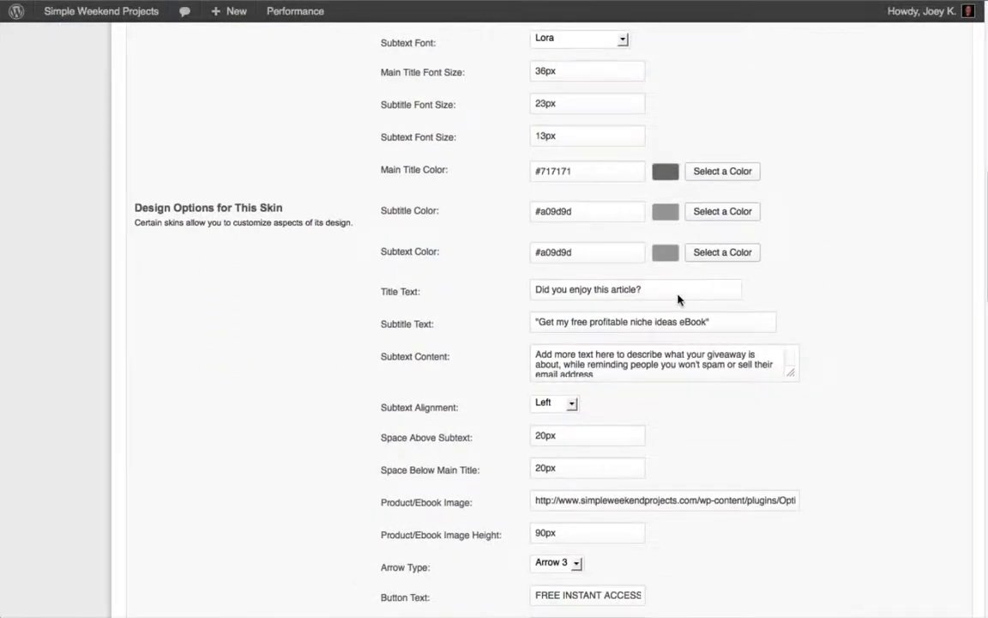
triple_click(677, 298)
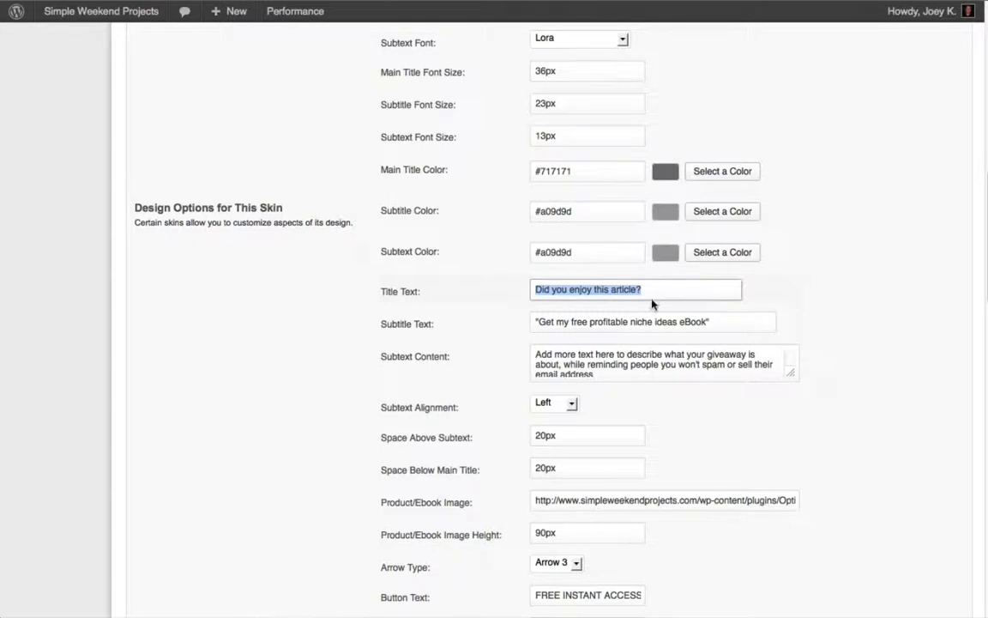
left_click(690, 330)
left_click_drag(705, 325, 586, 330)
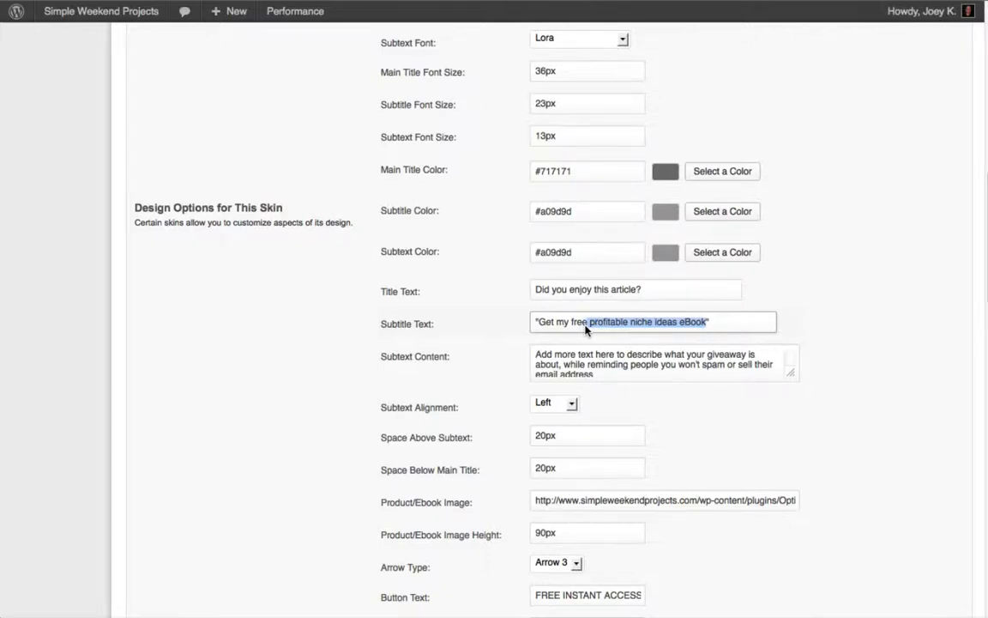
key("BackSpace")
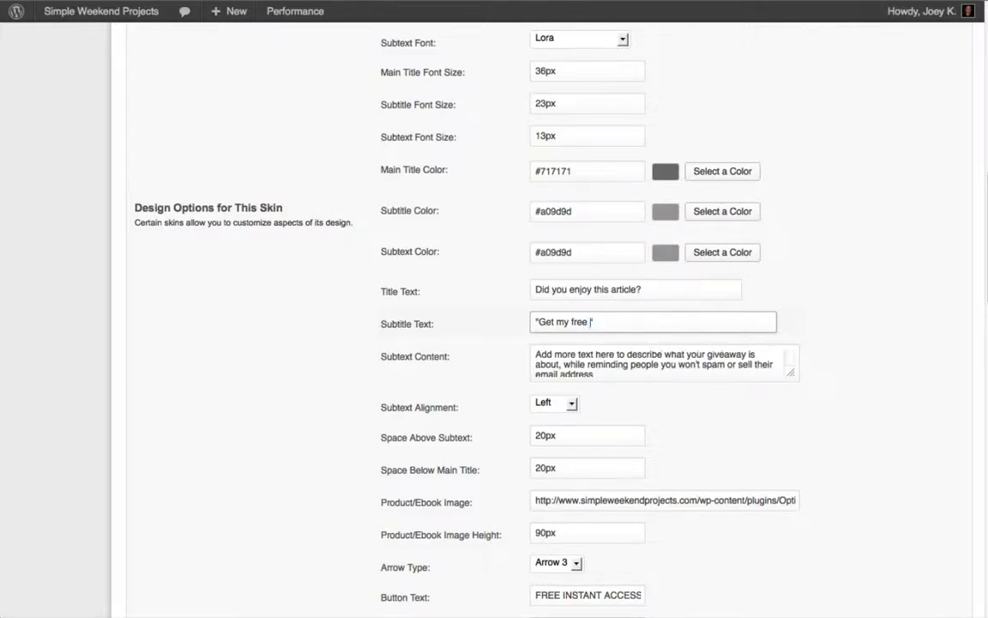
type("Newsletter Updates")
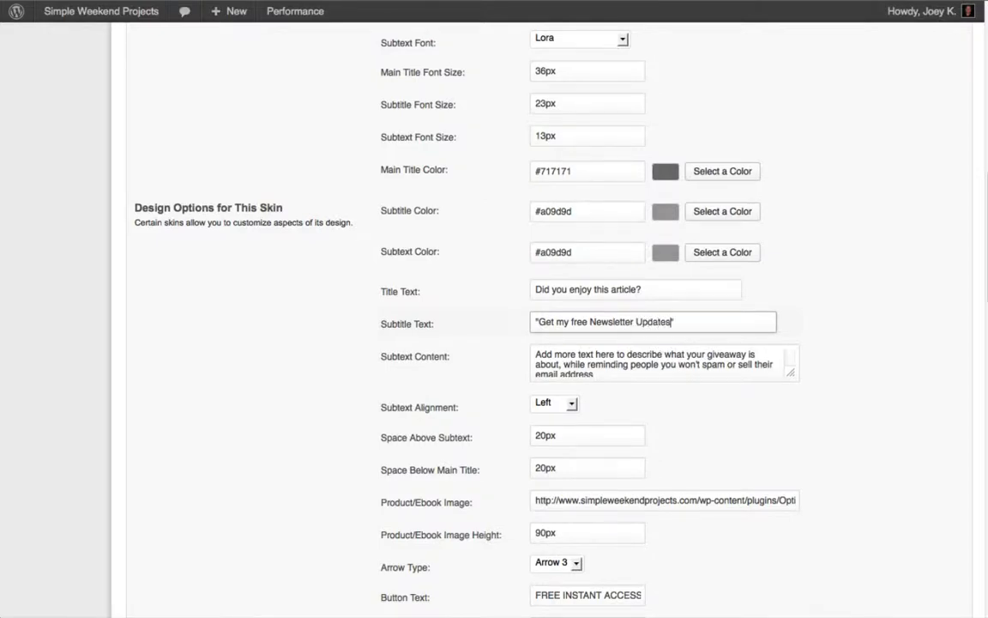
triple_click(692, 355)
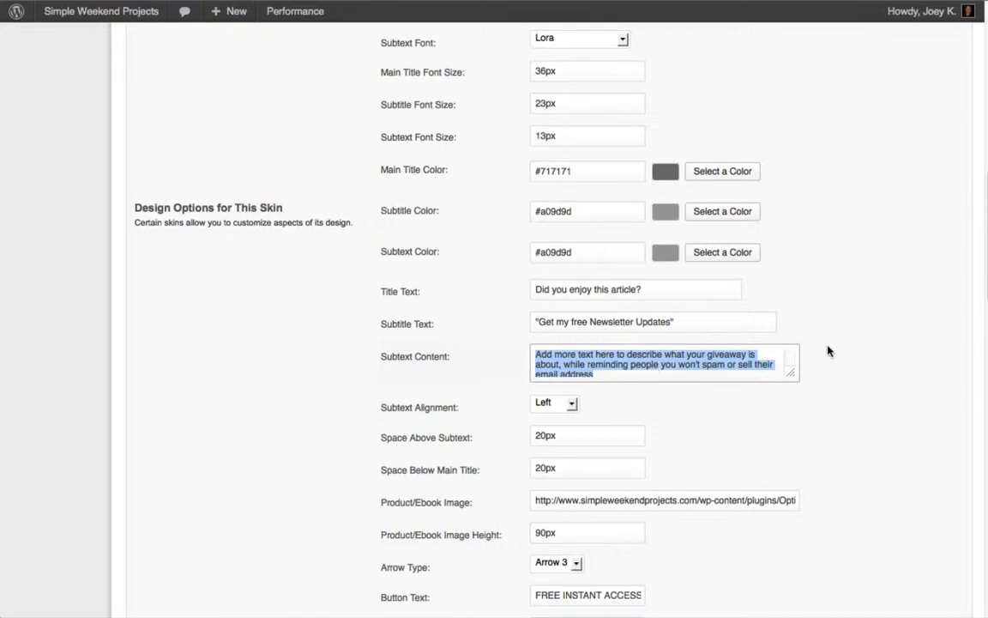
scroll(831, 343, "down", 1)
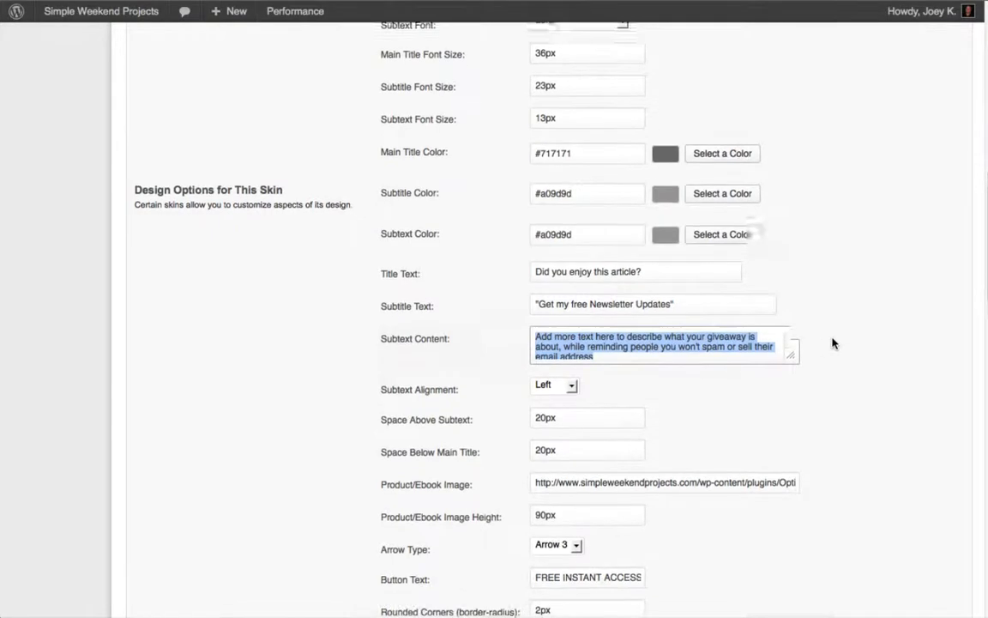
scroll(832, 343, "up", 10)
scroll(832, 343, "up", 2)
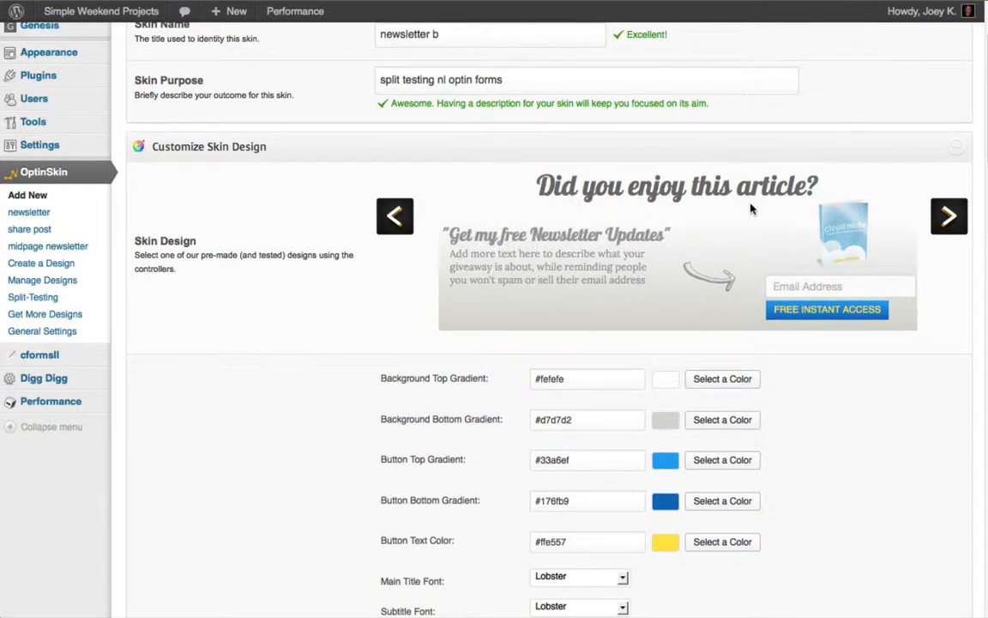
- Remove the product/ebook image from the skin by clearing its image URL, and check the design preview
scroll(822, 397, "down", 2)
scroll(822, 396, "down", 15)
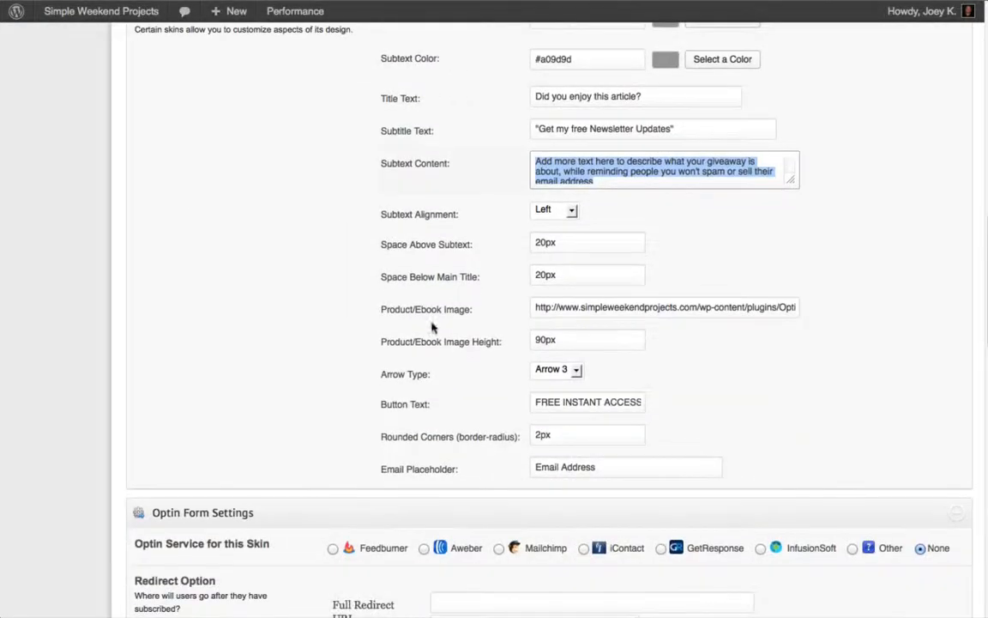
triple_click(655, 310)
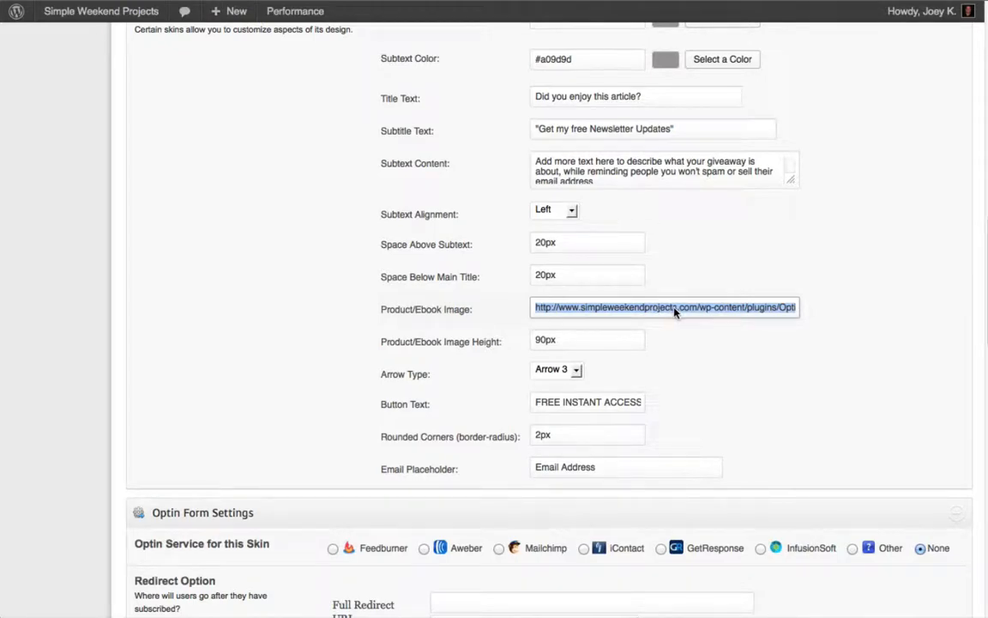
scroll(866, 289, "up", 10)
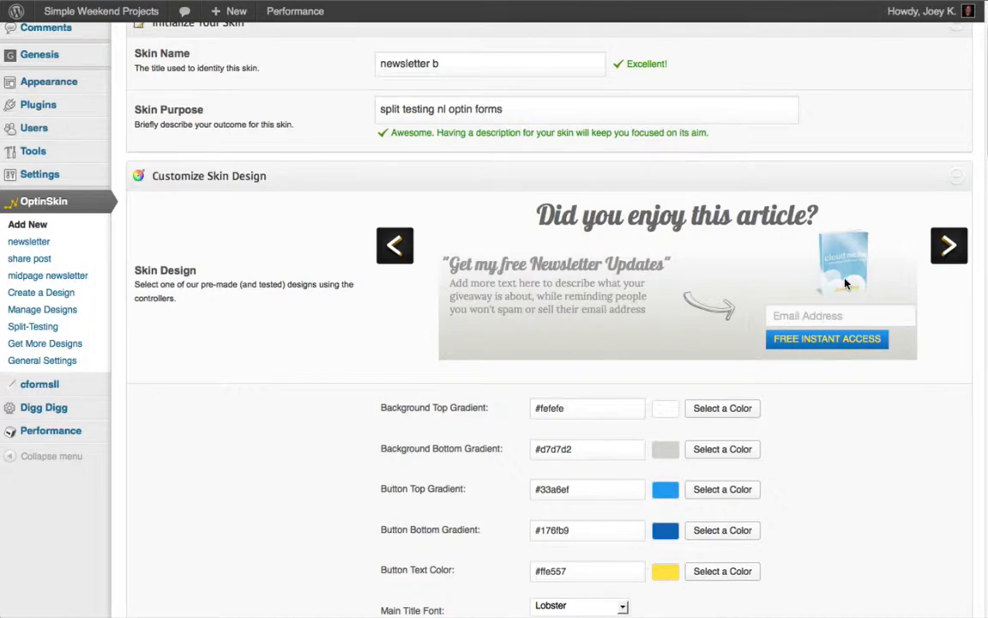
scroll(842, 399, "down", 10)
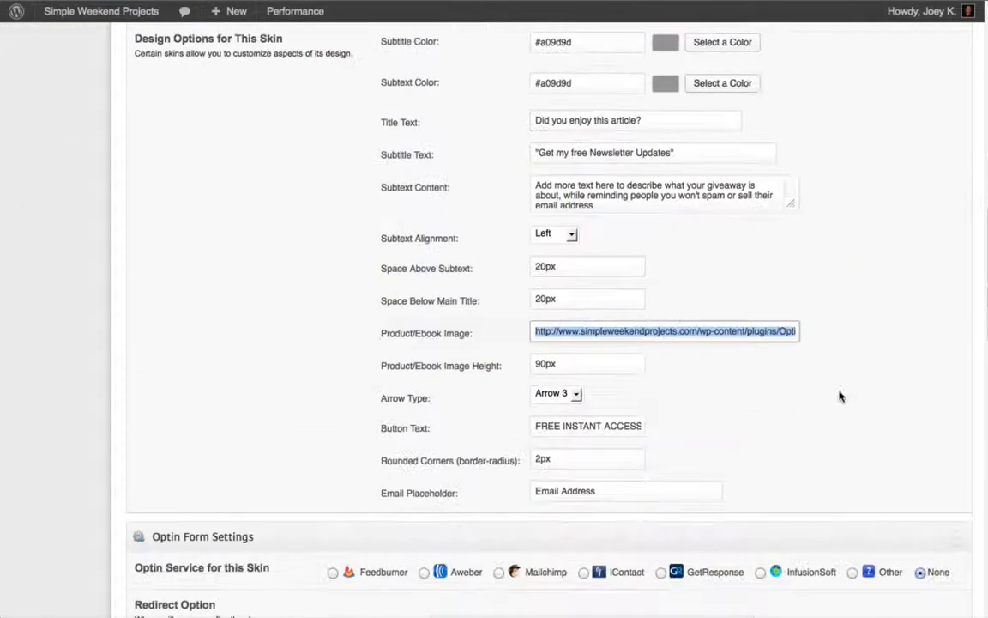
key("BackSpace")
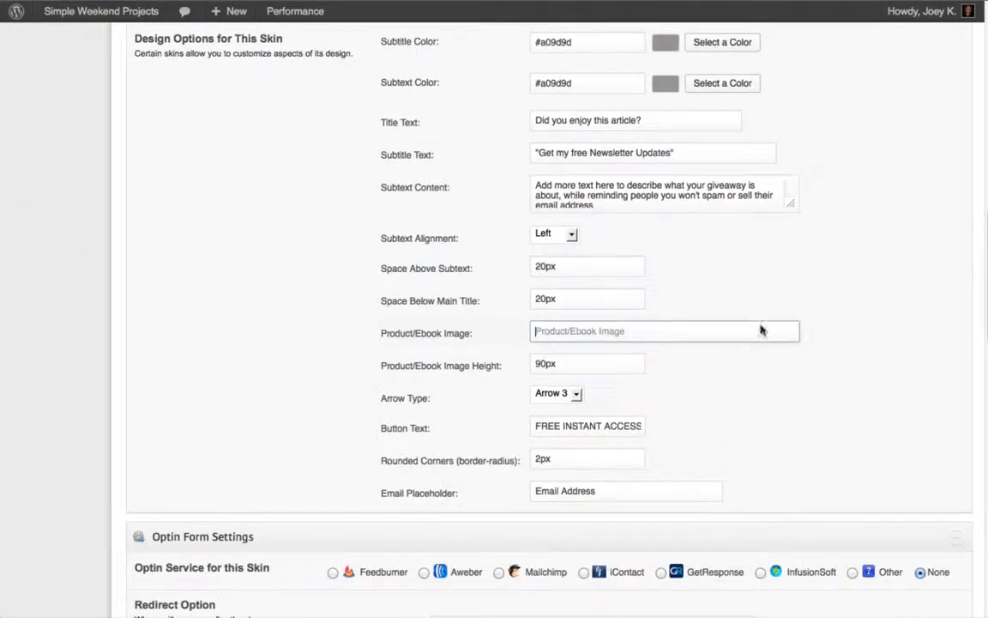
scroll(867, 291, "up", 10)
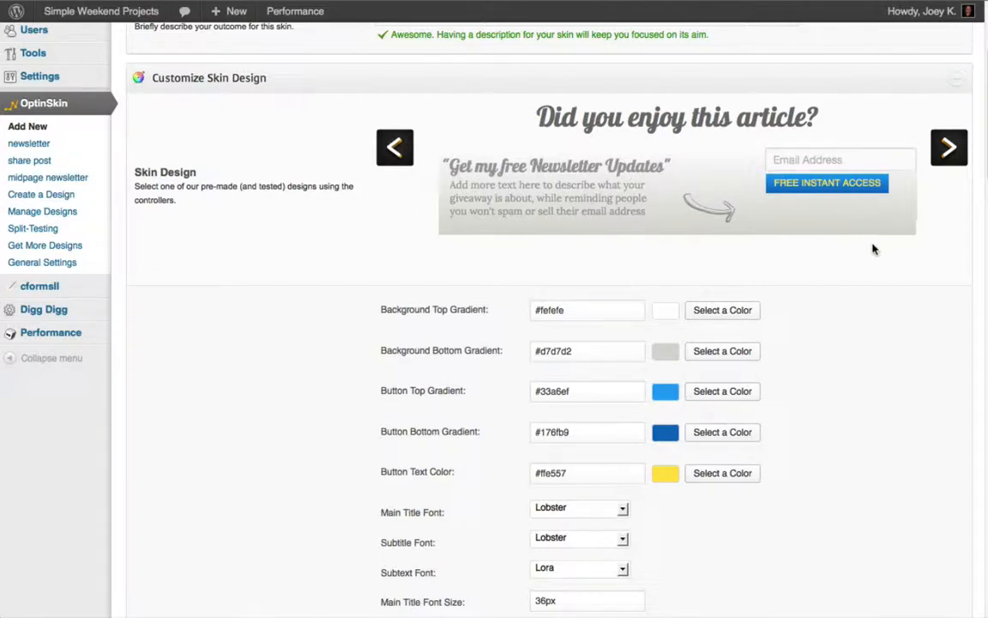
- Choose Aweber as the optin service for this skin
scroll(838, 302, "down", 10)
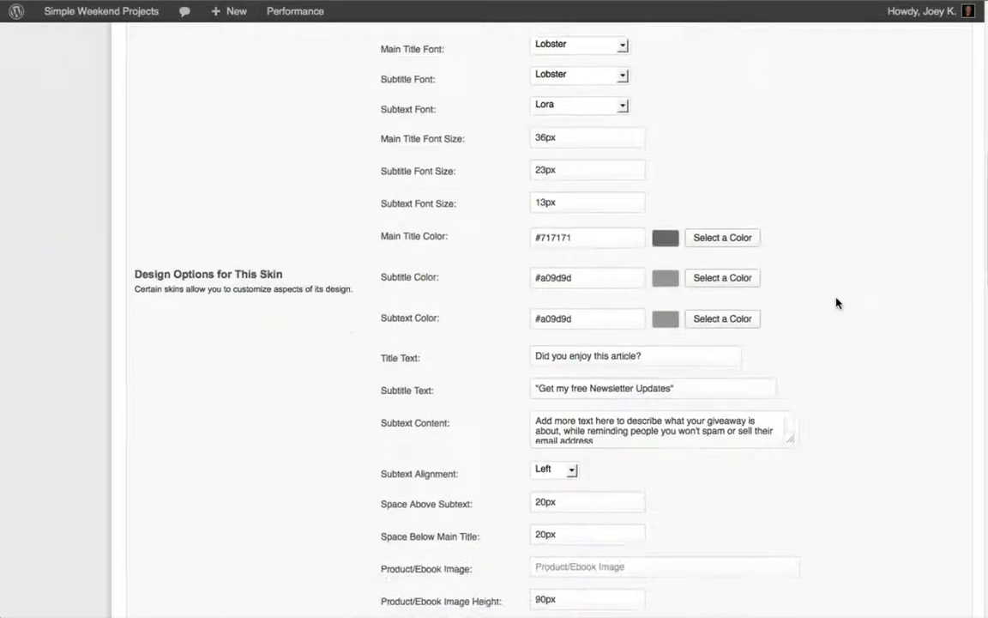
scroll(838, 301, "down", 8)
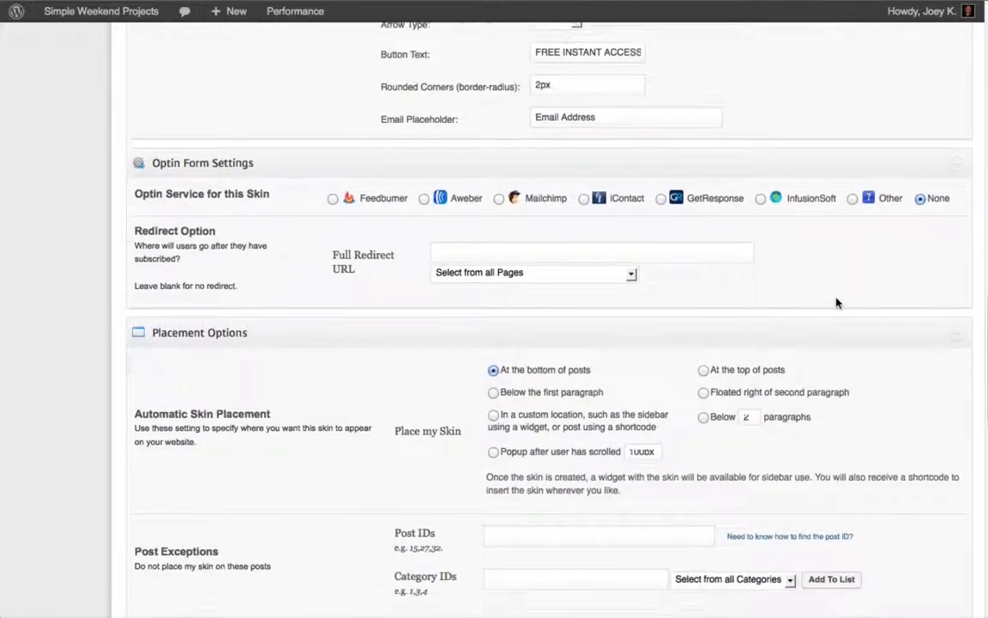
scroll(838, 302, "down", 1)
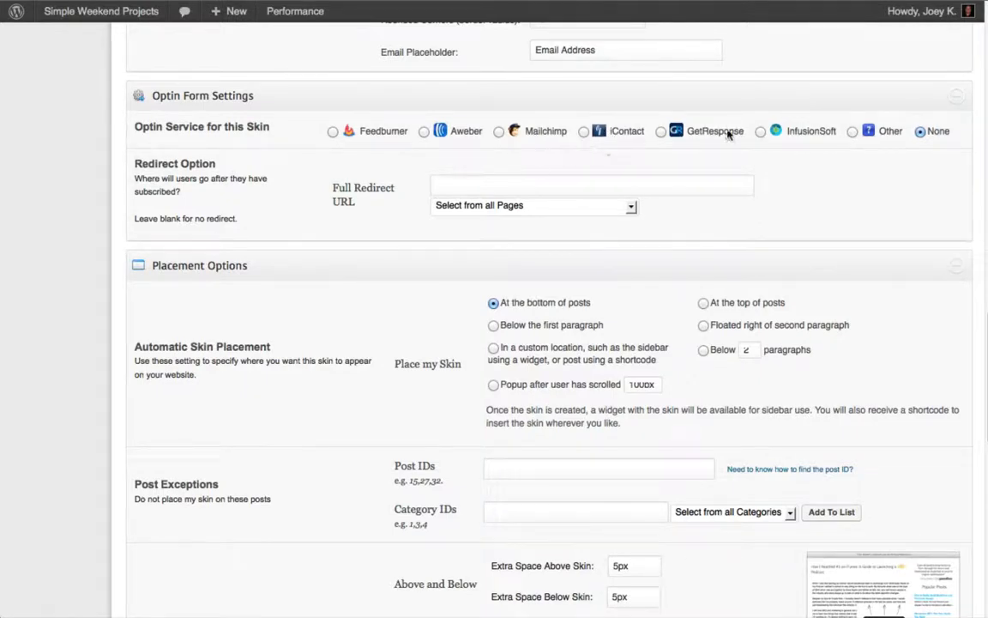
left_click(425, 132)
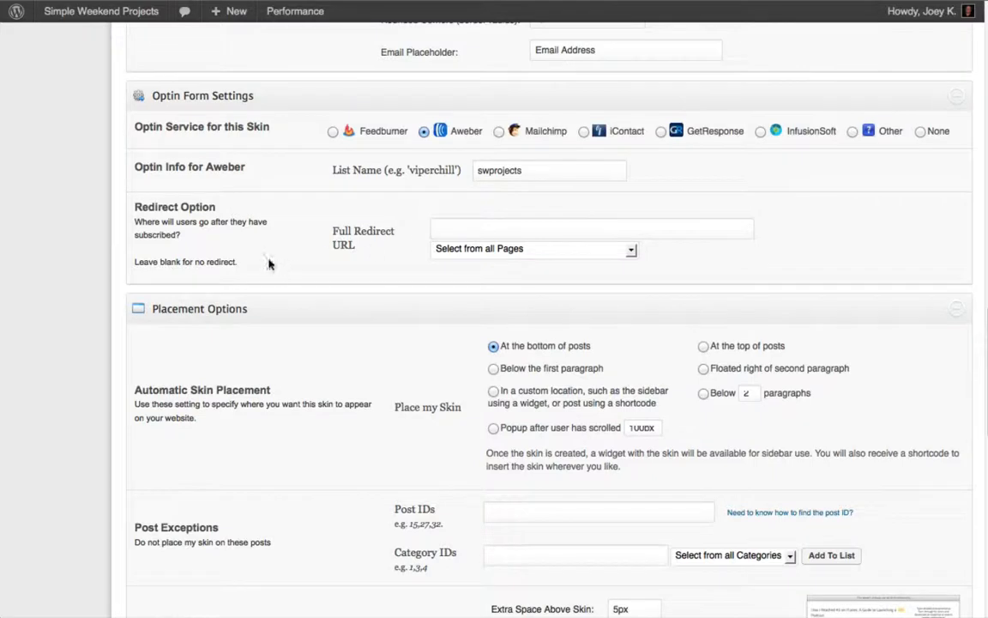
- Look through the site pages offered as the redirect destination for new subscribers
scroll(242, 225, "down", 1)
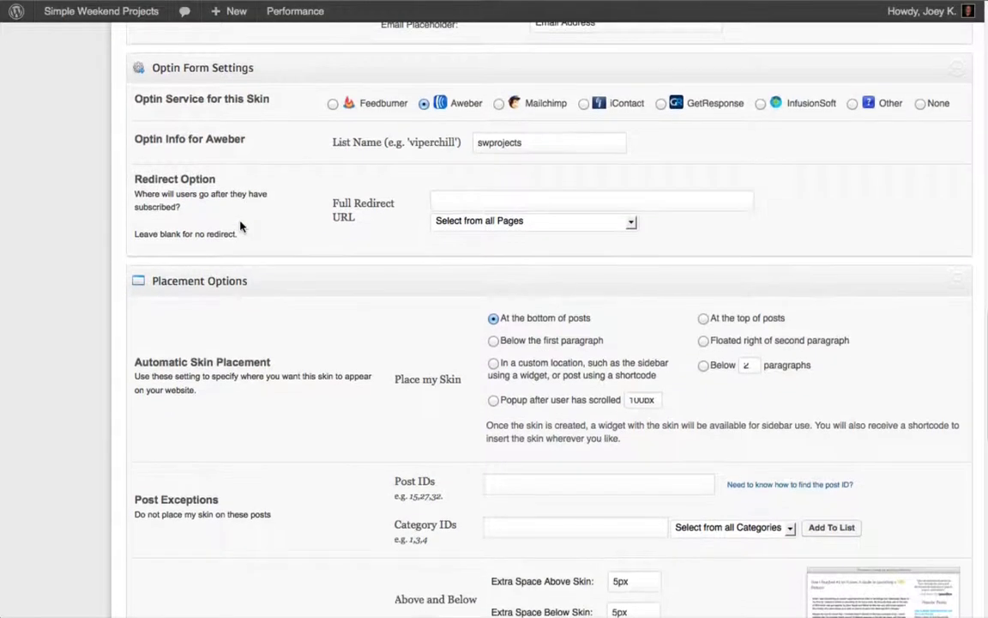
left_click(480, 203)
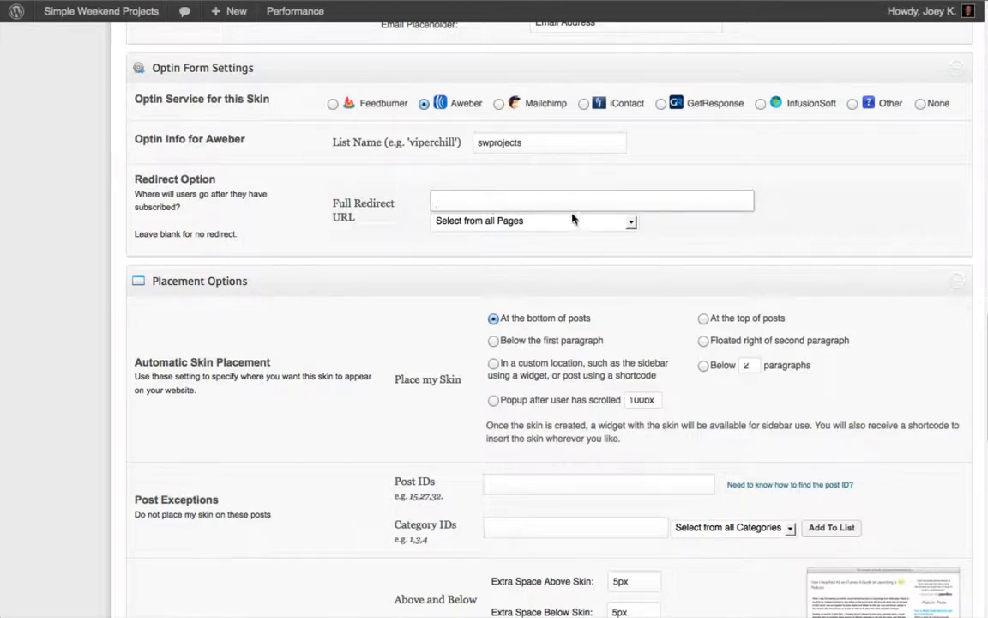
left_click(631, 221)
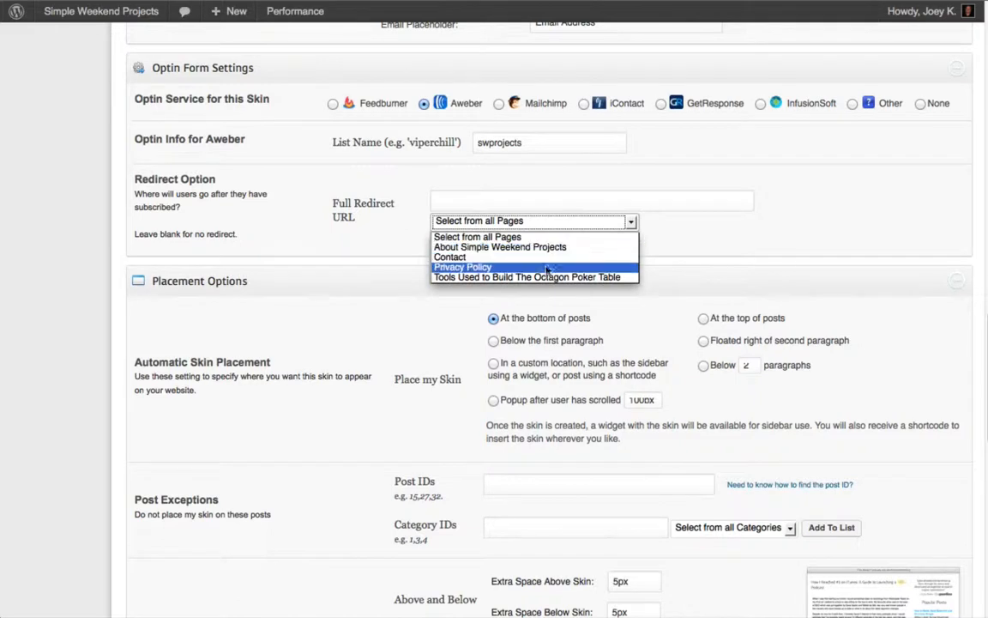
left_click(687, 242)
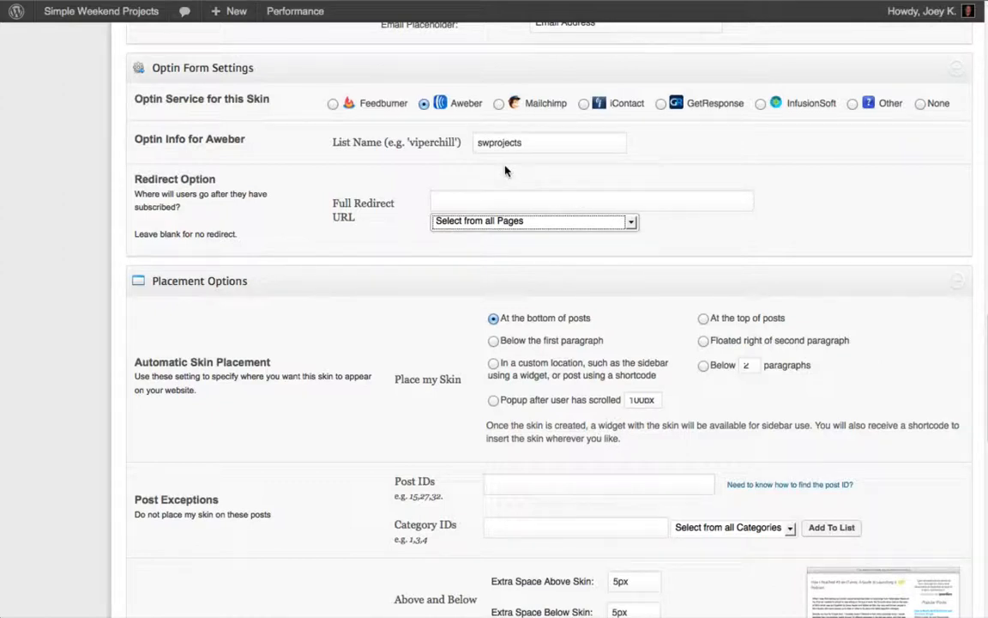
- Try several automatic placement options for the skin, ending with the popup after the user has scrolled
scroll(508, 171, "down", 5)
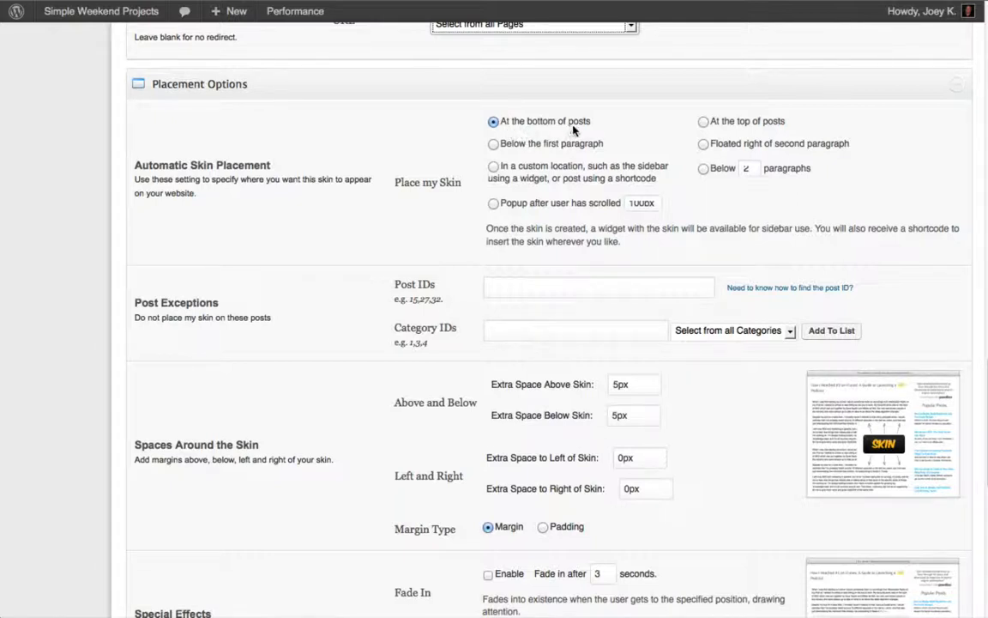
left_click(703, 122)
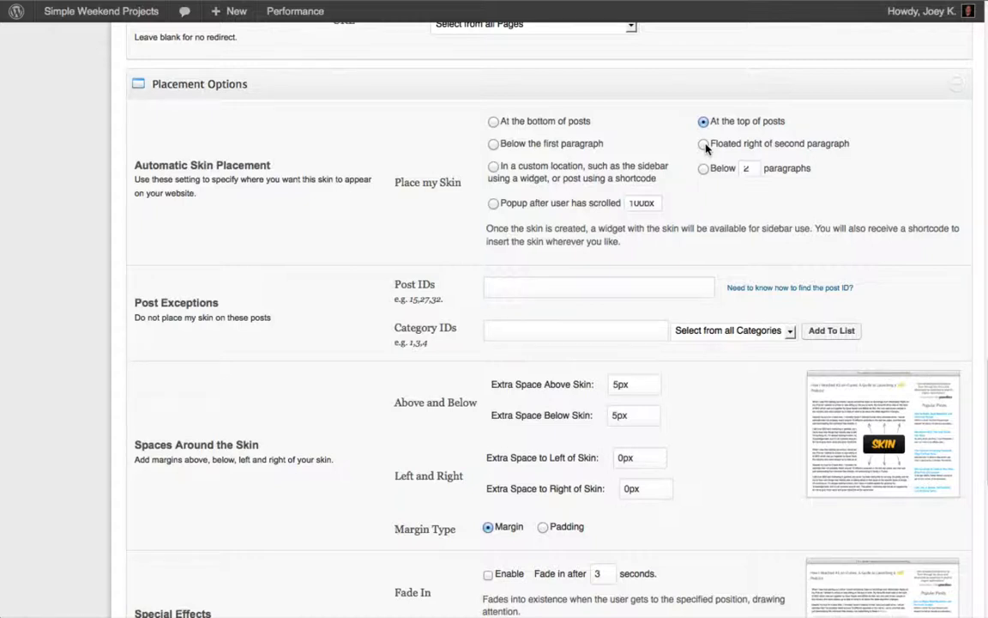
left_click(704, 145)
left_click(493, 167)
left_click(704, 169)
left_click(494, 204)
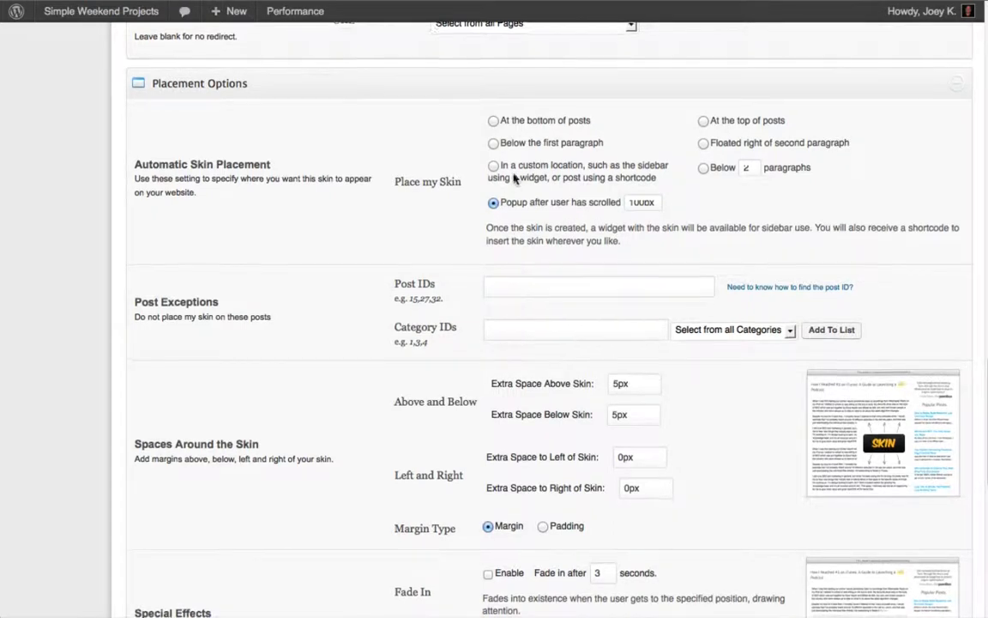
- Review the post exceptions, spacing around the skin, special effects and mobile device settings
scroll(512, 182, "down", 1)
left_click(527, 262)
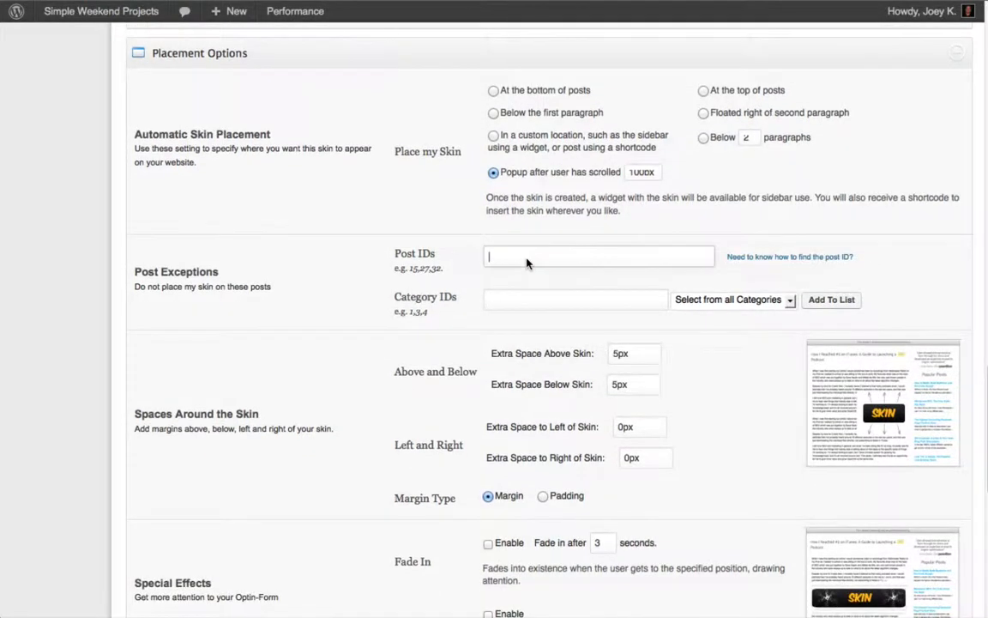
scroll(526, 262, "down", 2)
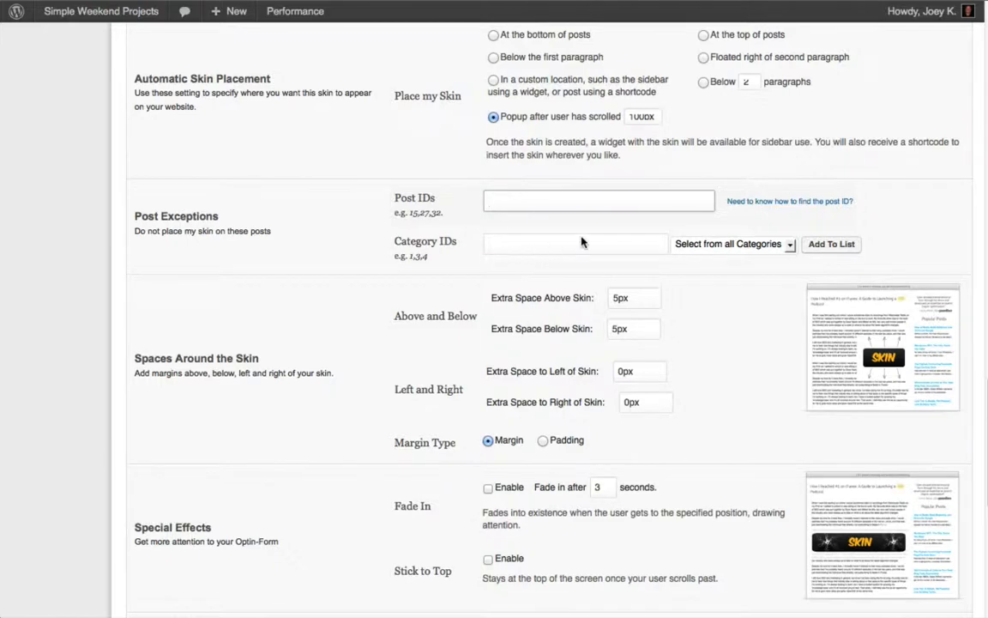
scroll(582, 242, "down", 3)
scroll(587, 242, "down", 3)
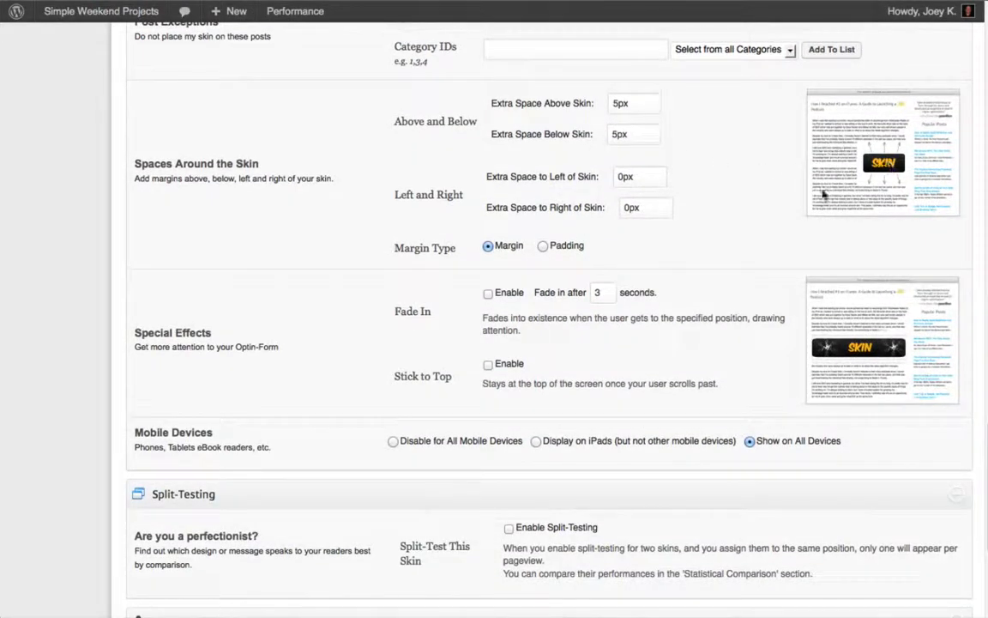
scroll(750, 200, "down", 1)
scroll(749, 201, "down", 4)
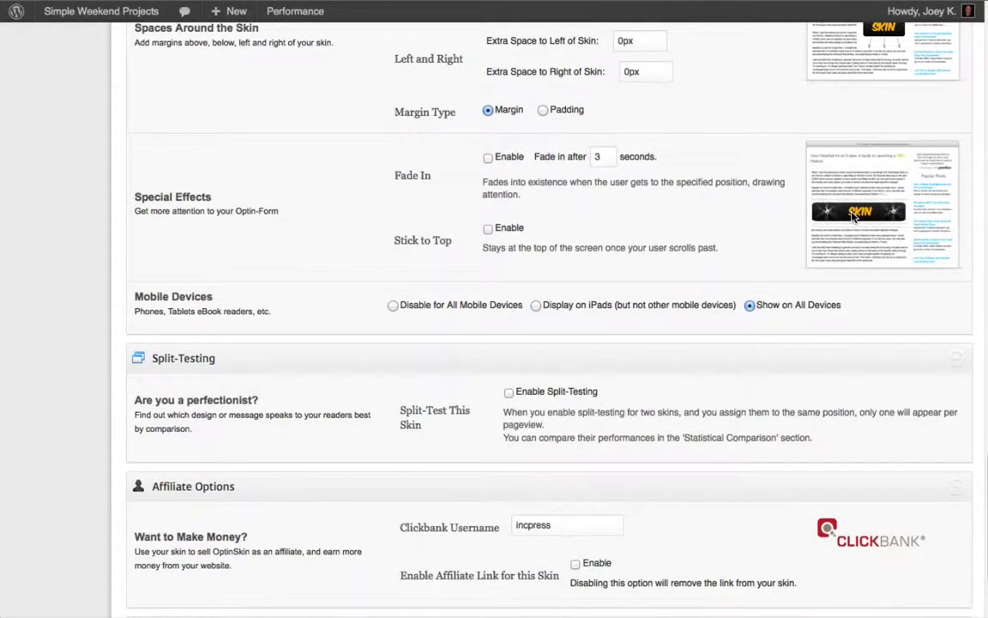
scroll(853, 216, "up", 3)
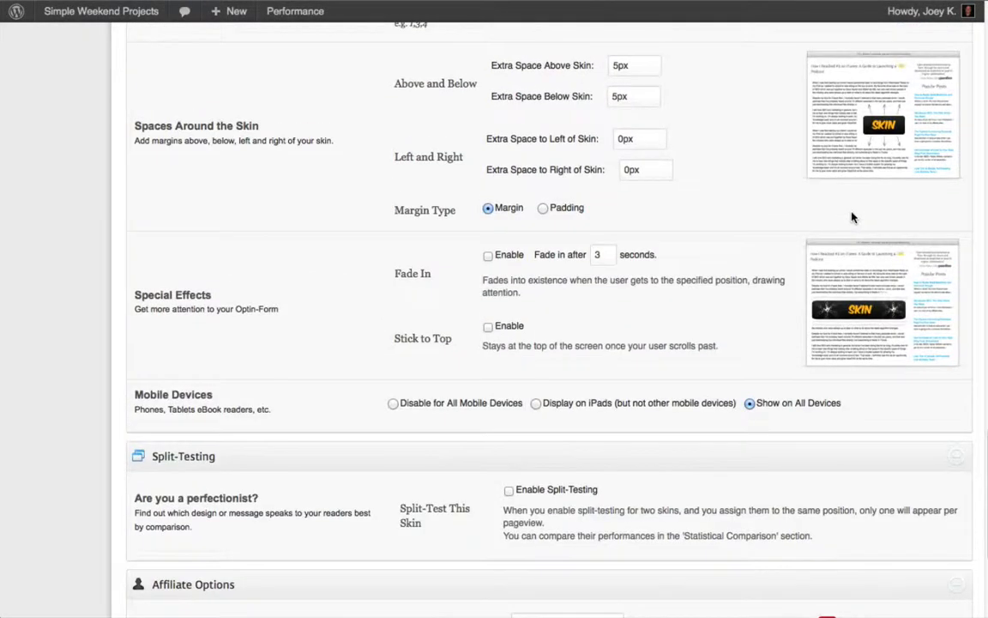
- Enable split-testing for this skin
scroll(854, 216, "down", 3)
scroll(854, 216, "down", 5)
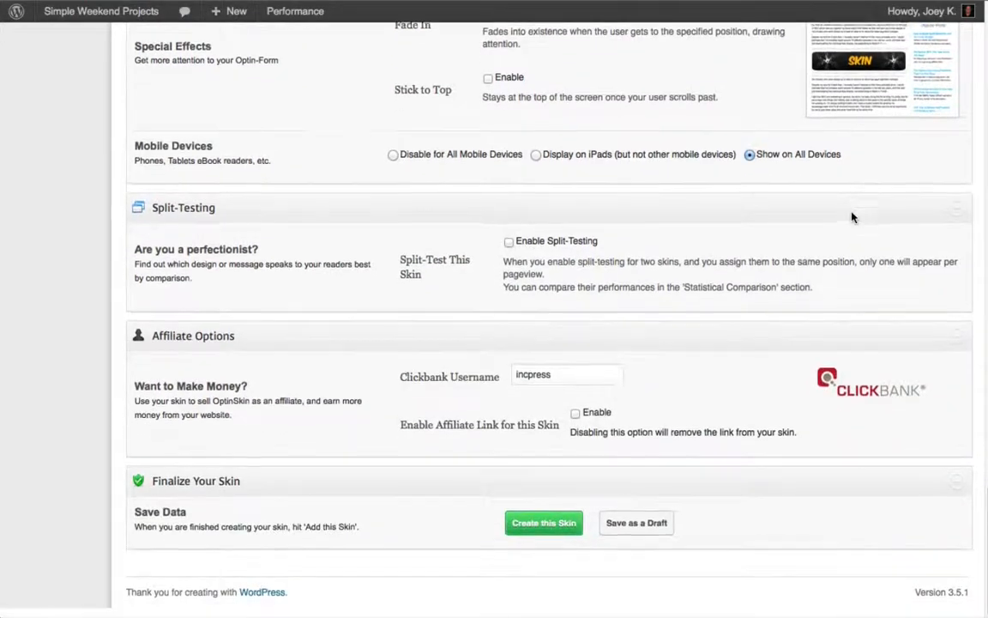
left_click(509, 240)
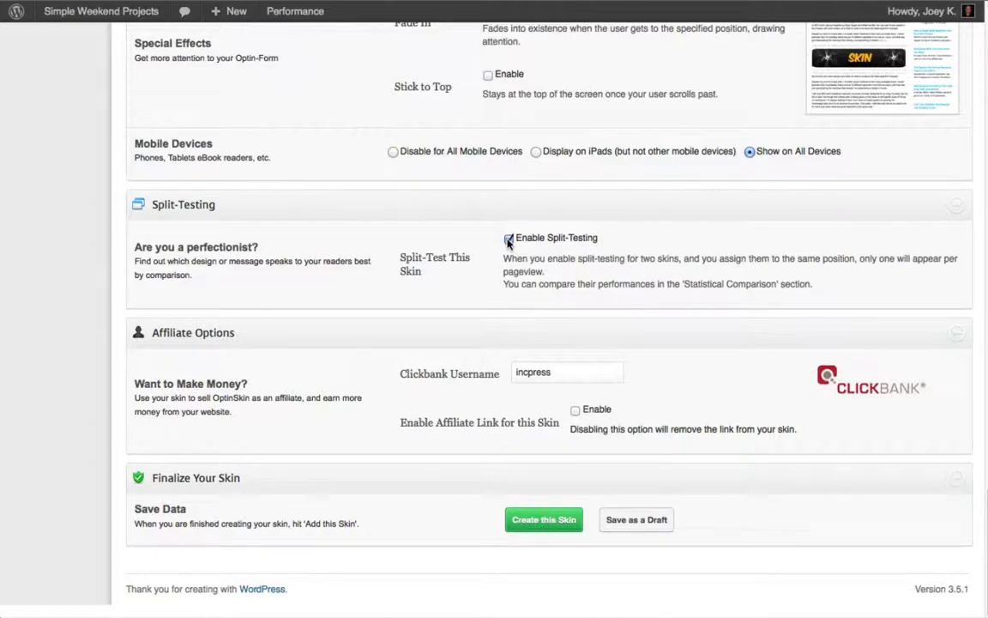
left_click(510, 240)
left_click(508, 240)
scroll(562, 249, "up", 3)
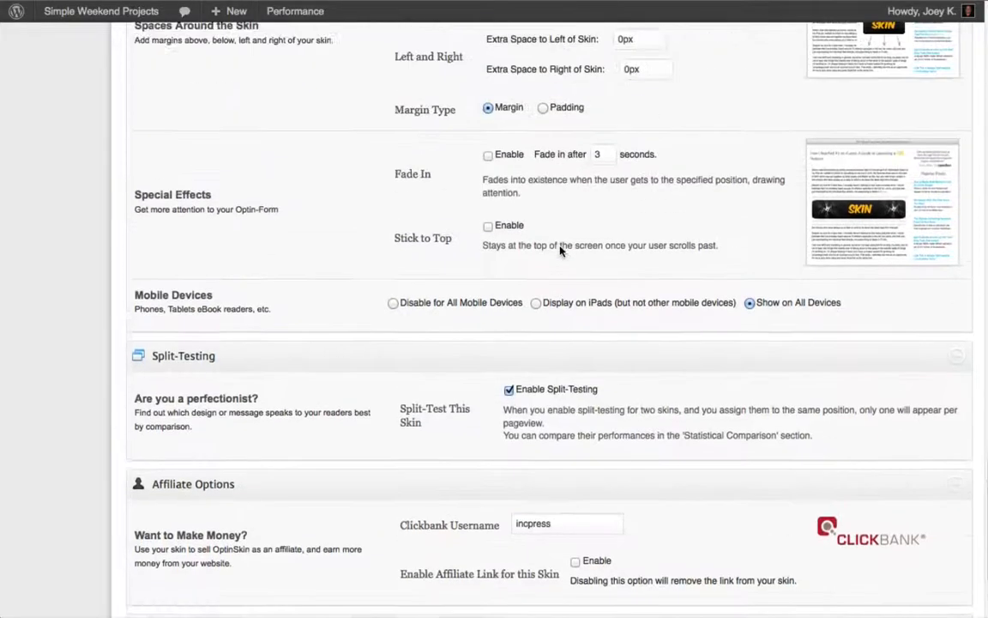
- Set the automatic placement to the bottom of posts and create the skin
scroll(561, 250, "up", 8)
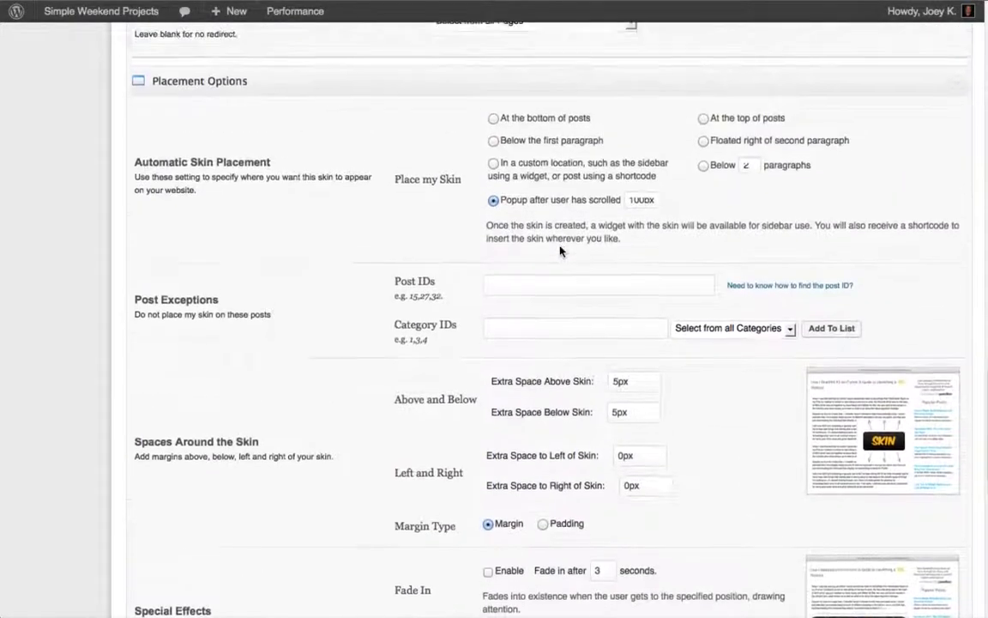
left_click(493, 117)
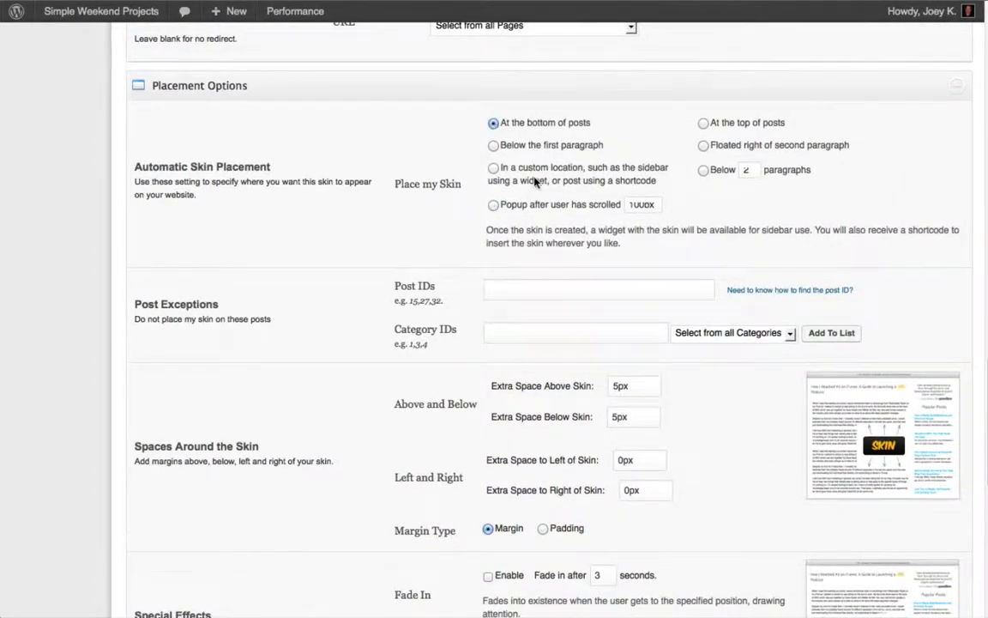
scroll(535, 182, "down", 11)
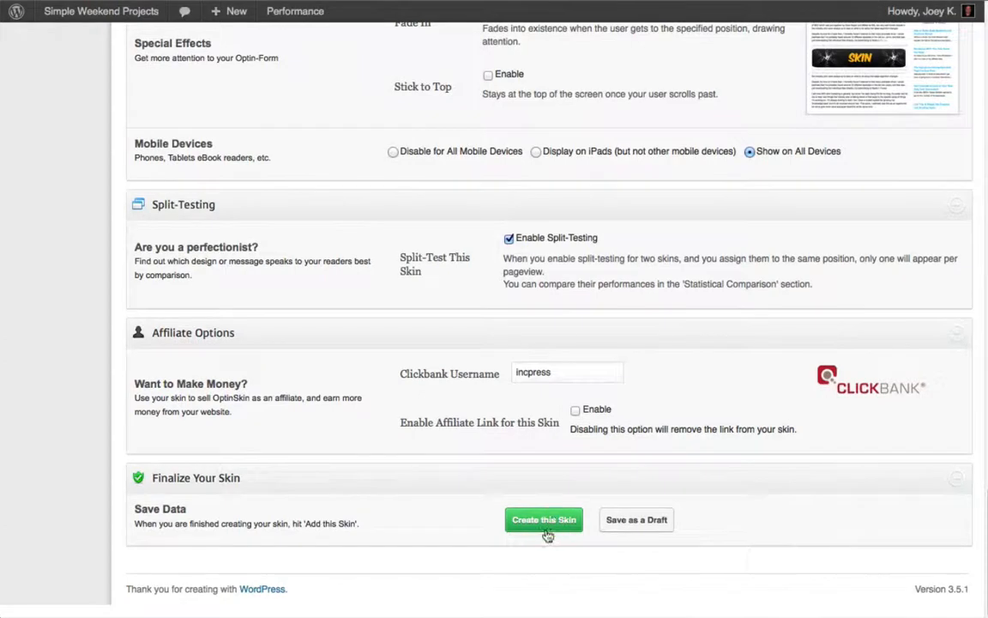
left_click(547, 521)
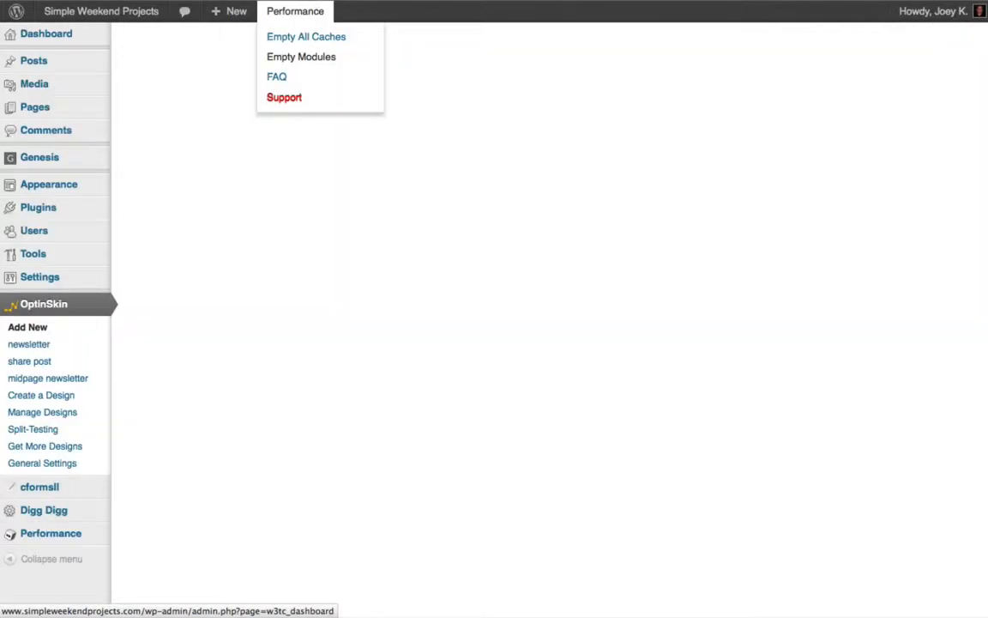
- Check the home theater blog post and the performance page of the newsletter b skin
left_click(303, 1)
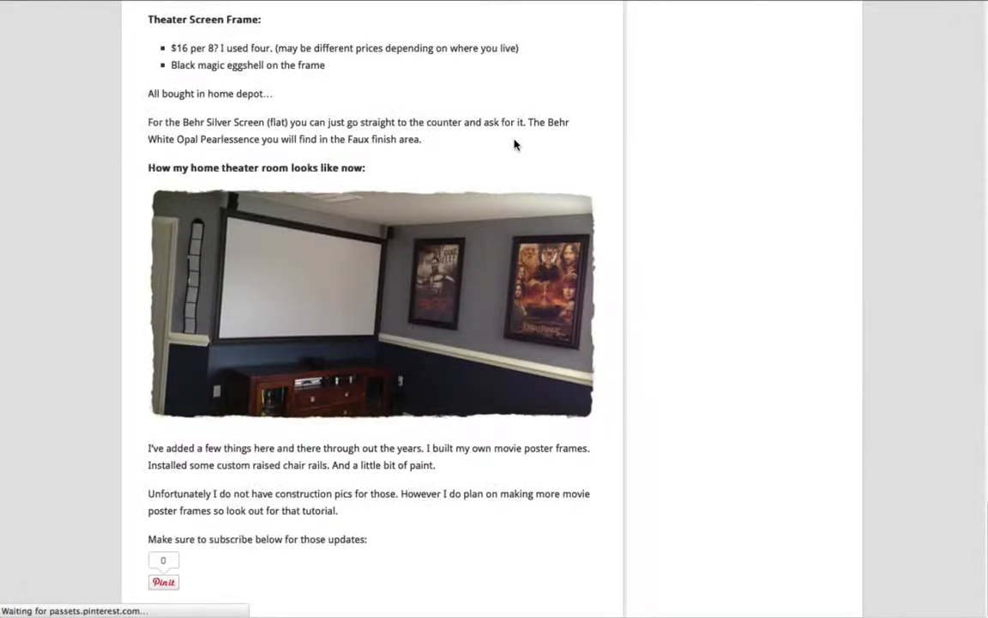
scroll(515, 144, "down", 5)
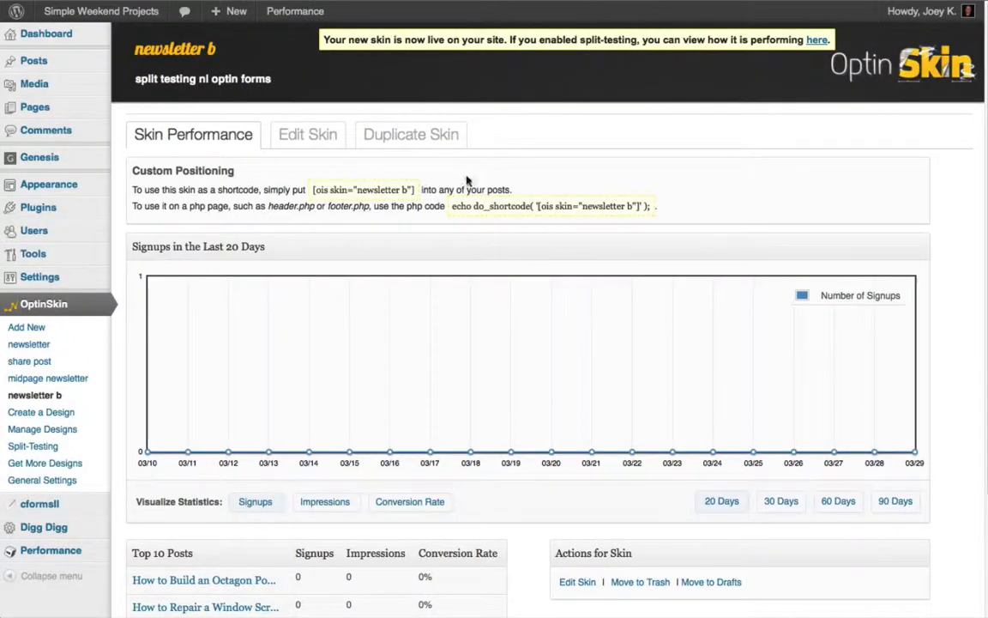
scroll(330, 205, "down", 3)
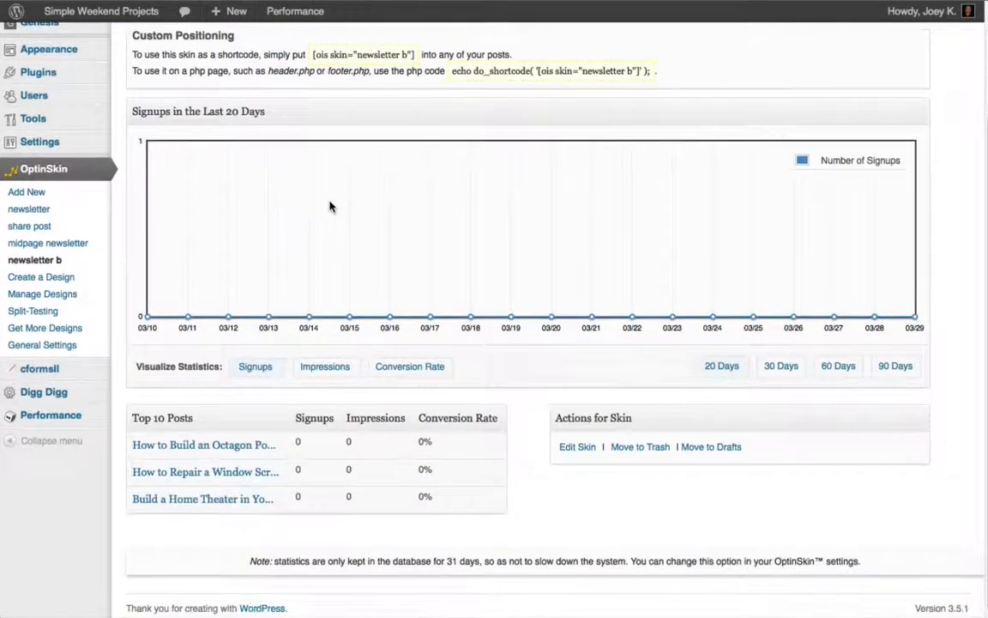
- Enable split-testing on the existing newsletter skin and update it
left_click(40, 214)
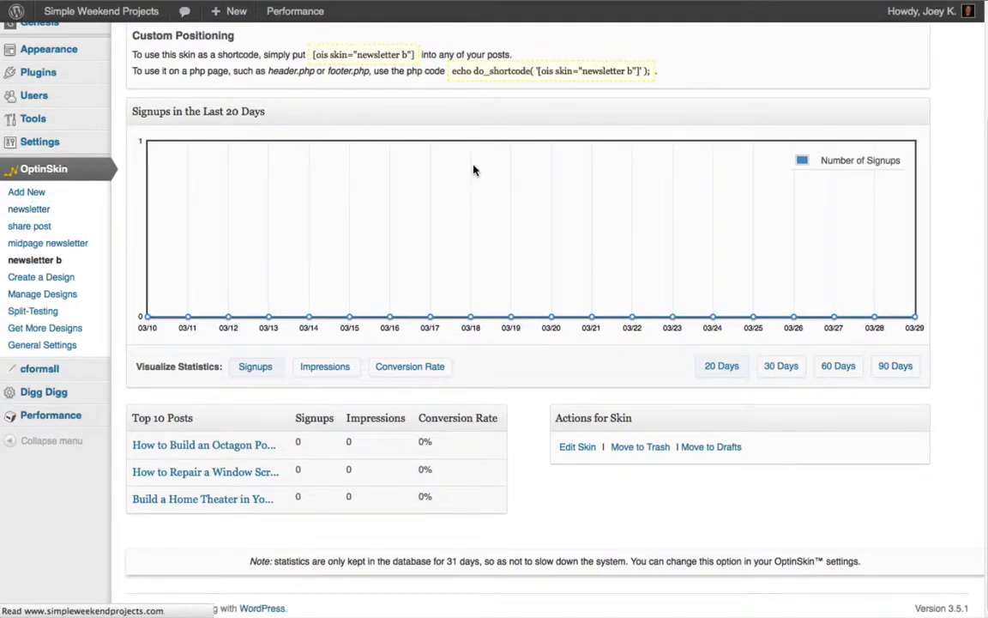
scroll(541, 170, "down", 2)
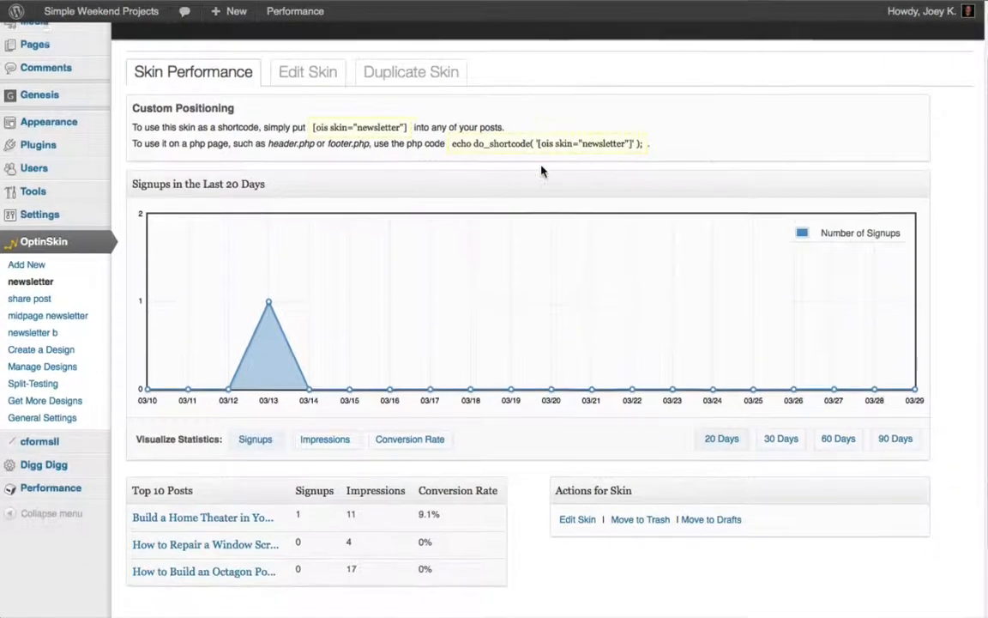
scroll(408, 151, "up", 2)
left_click(310, 139)
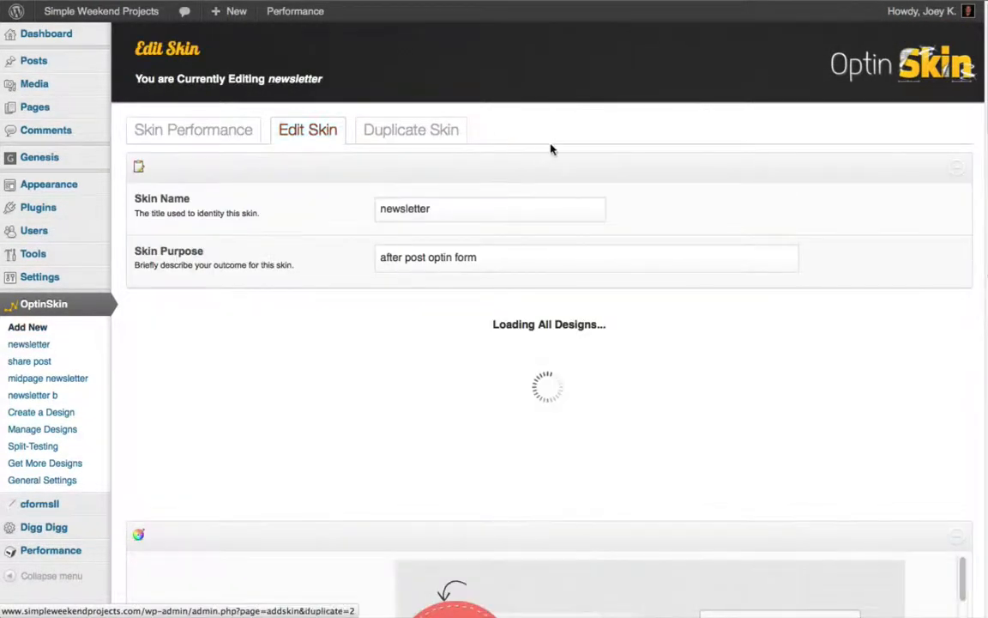
scroll(884, 201, "down", 1)
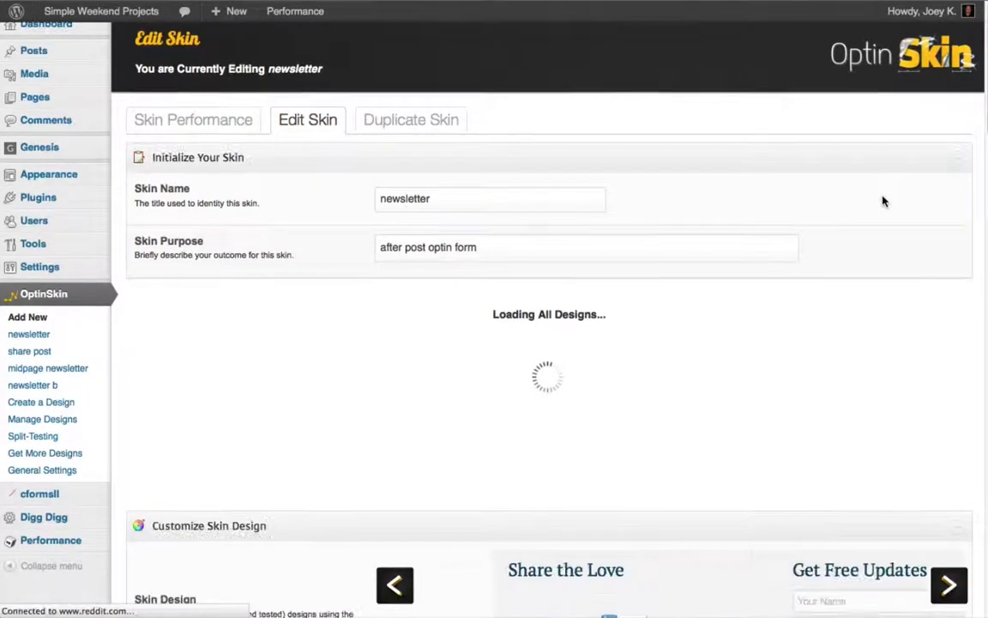
scroll(884, 200, "down", 1)
scroll(884, 201, "down", 20)
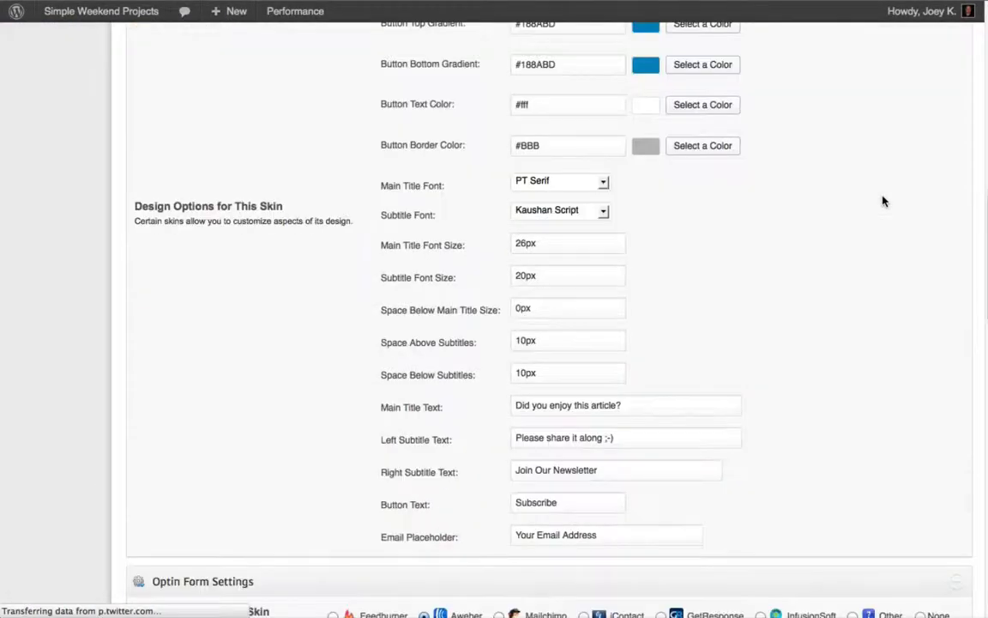
scroll(884, 200, "down", 10)
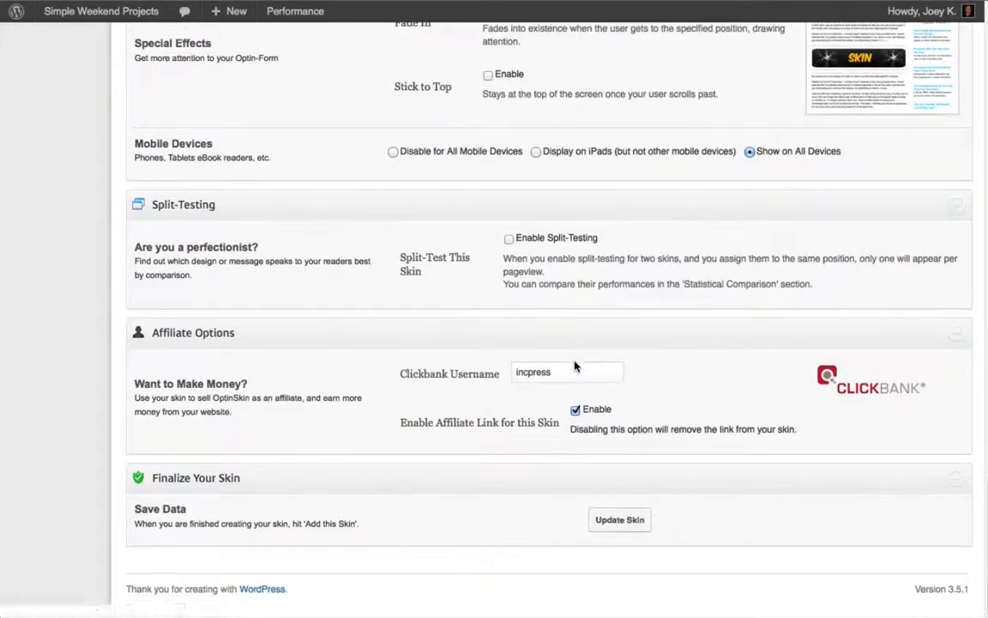
left_click(508, 239)
left_click(617, 527)
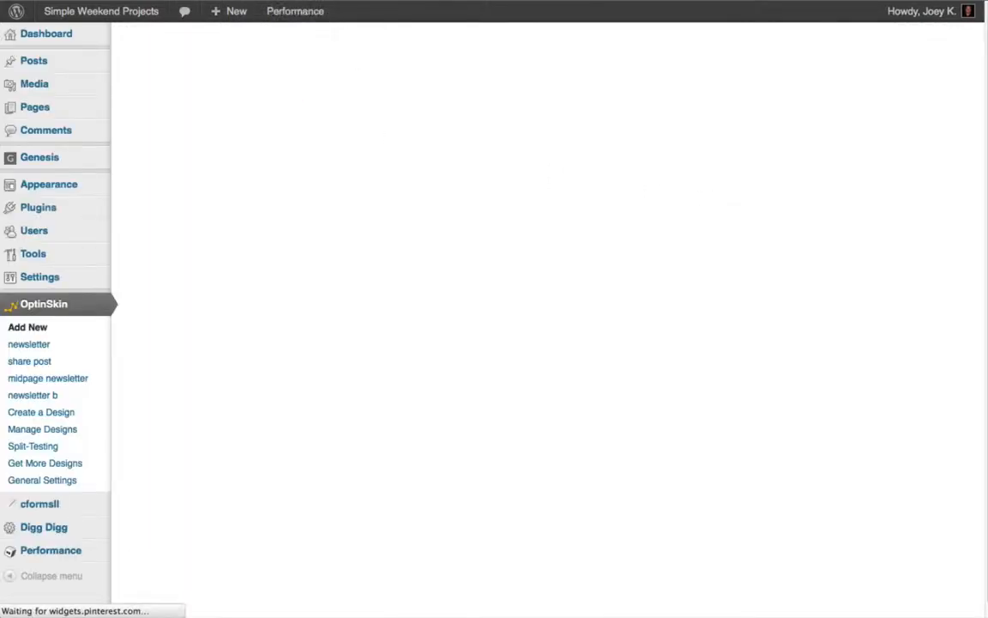
- Check the opt-in form shown at the end of the home theater blog post
left_click(319, 0)
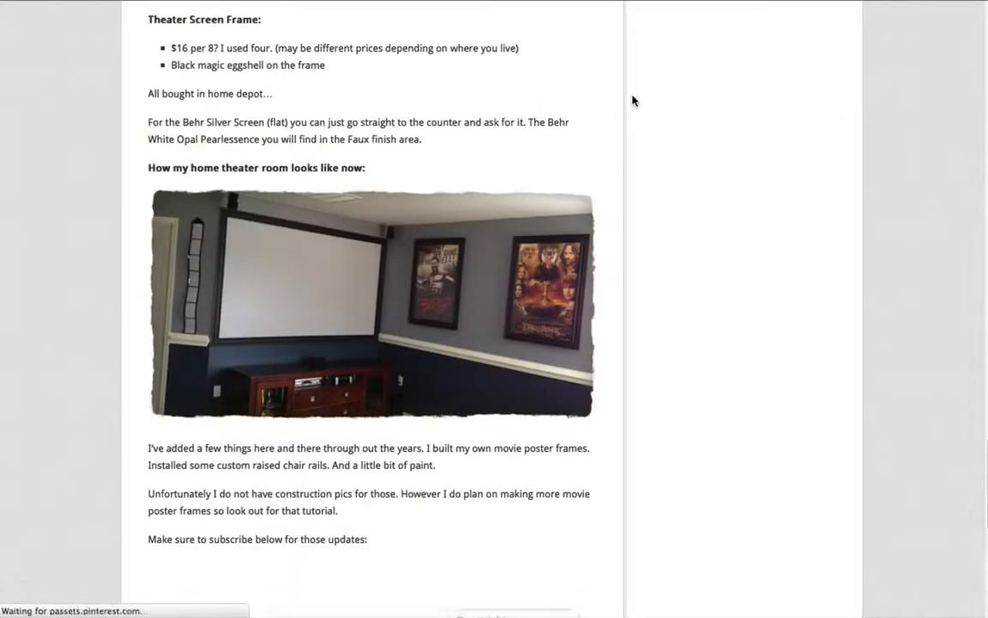
scroll(632, 101, "down", 10)
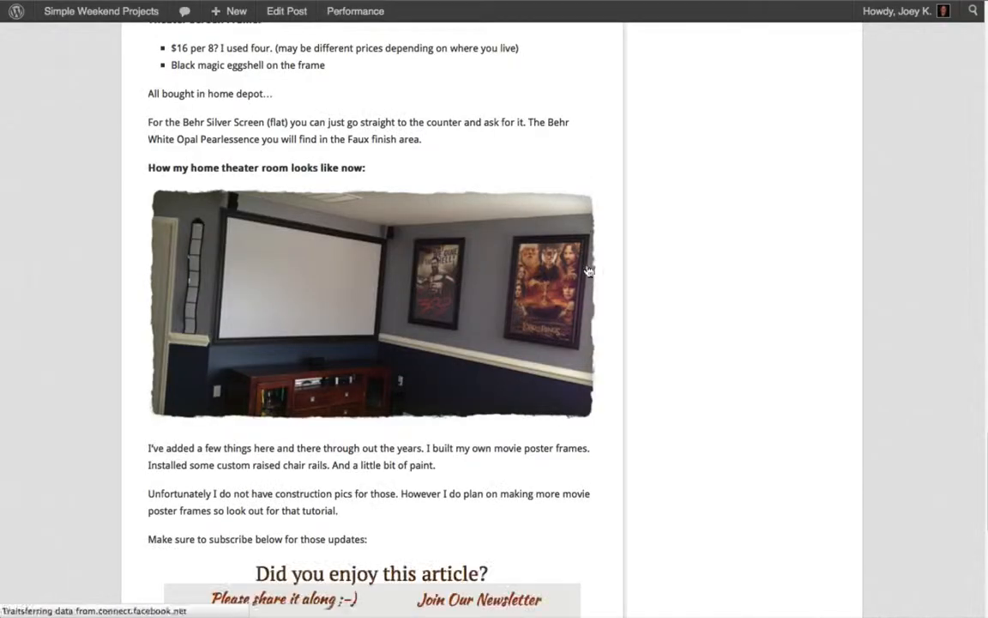
scroll(588, 274, "down", 5)
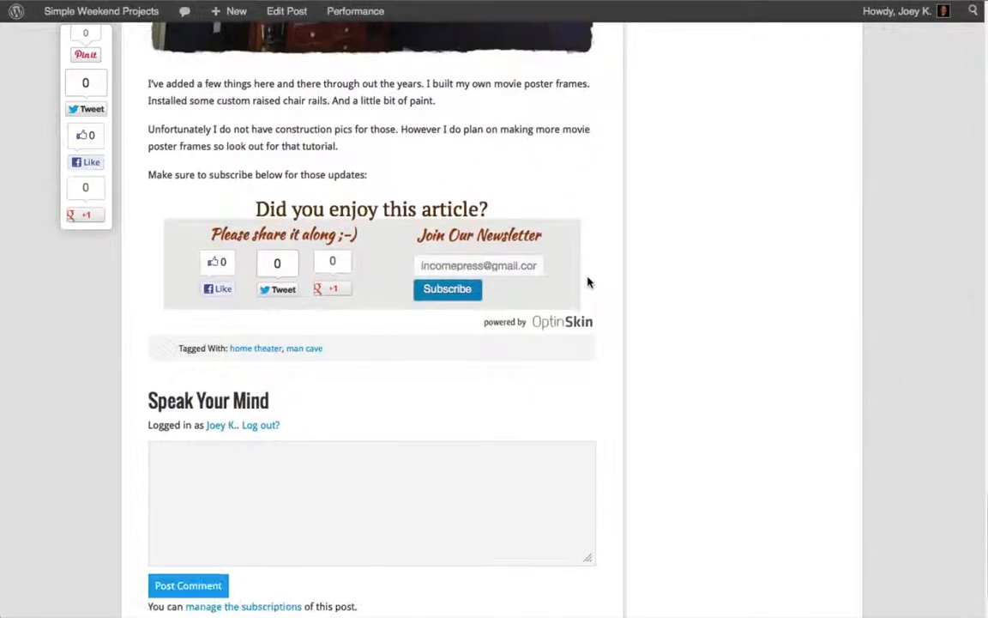
scroll(588, 283, "down", 1)
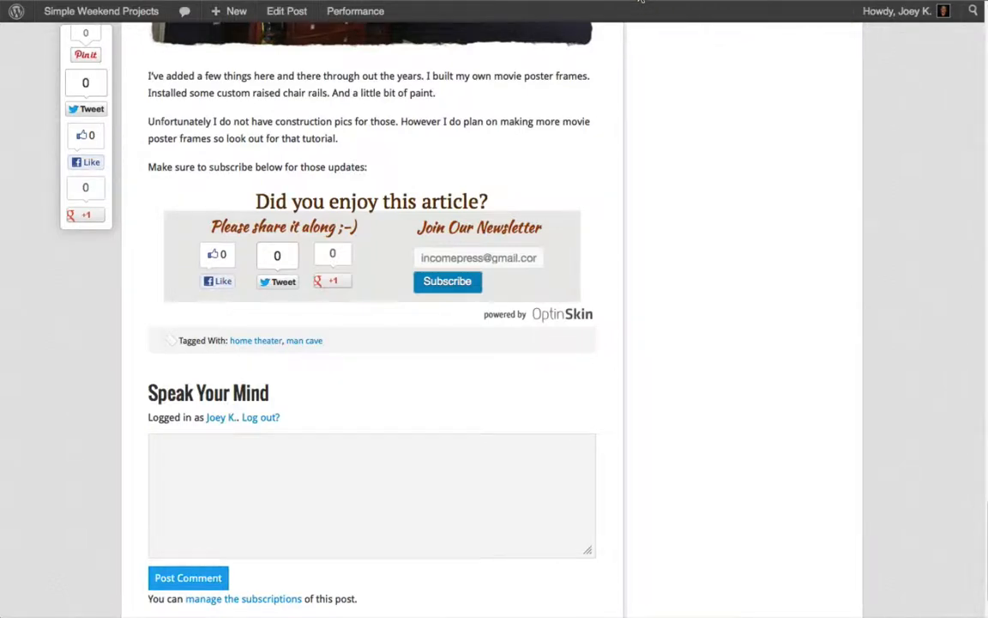
- Review the newsletter skin's signup statistics and the split-testing comparison of all published skins
left_click(639, 1)
scroll(447, 194, "down", 3)
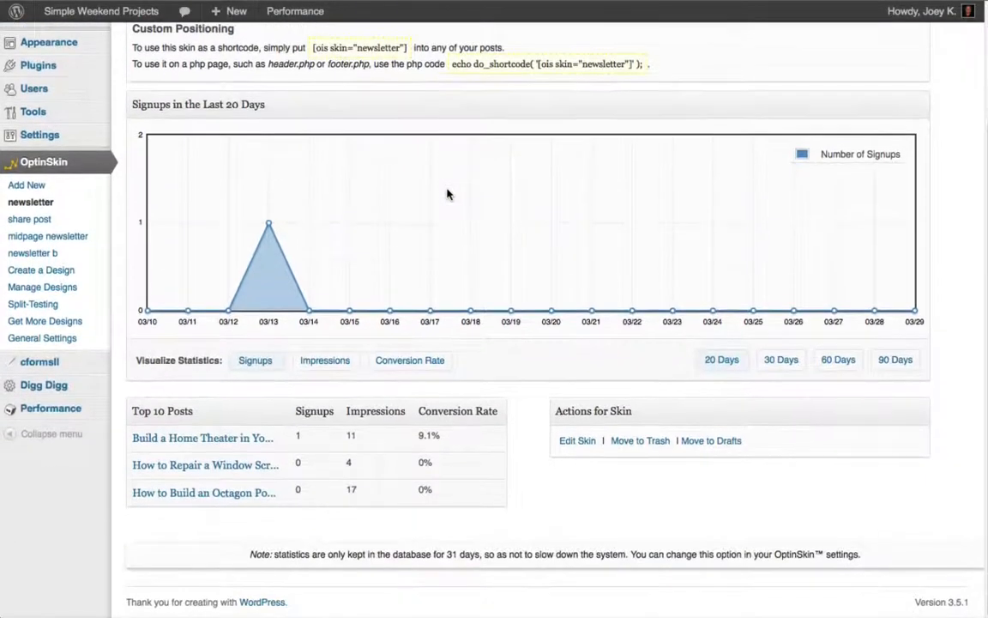
left_click(35, 306)
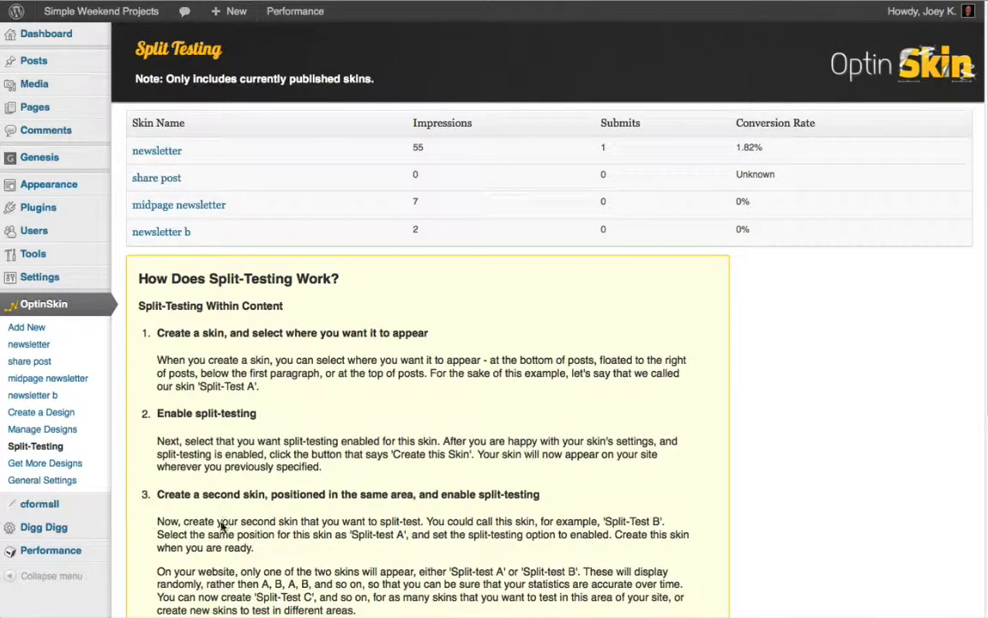
- Start a new skin named "share post 2" with the purpose "to share post"
left_click(30, 327)
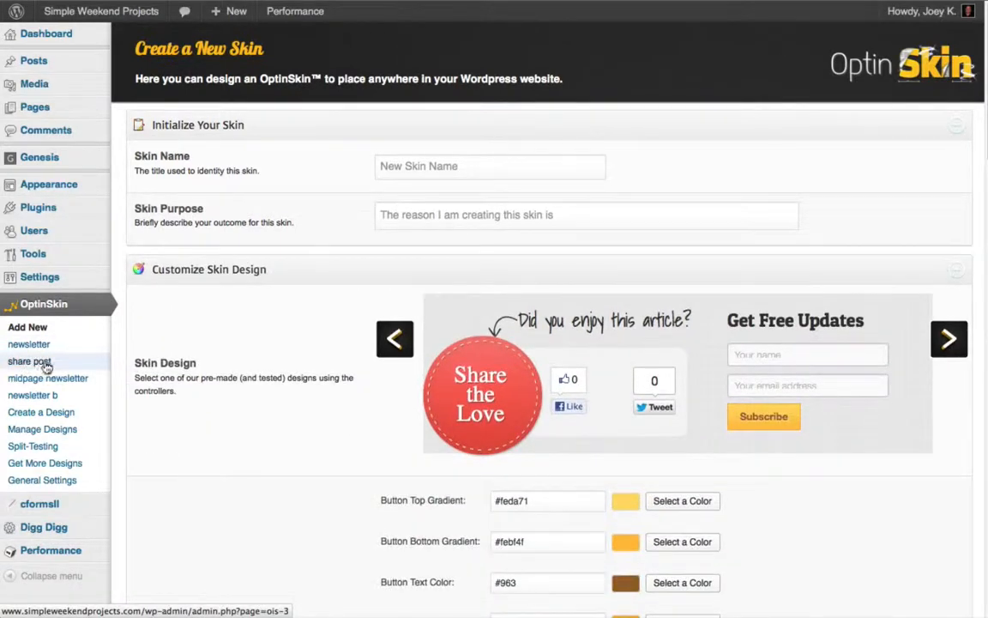
left_click(416, 172)
type("s")
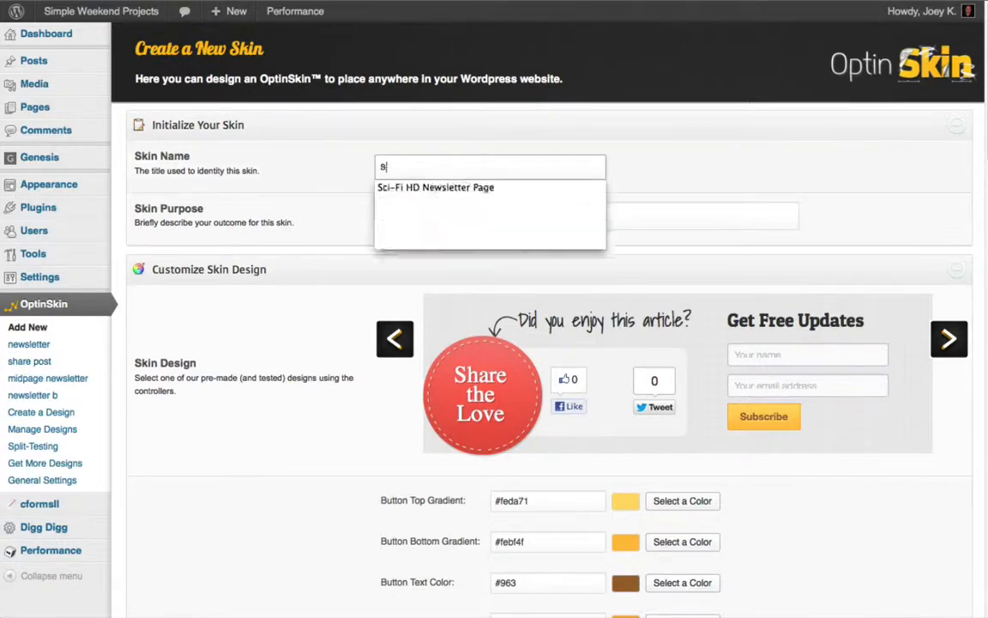
type("hare post 2")
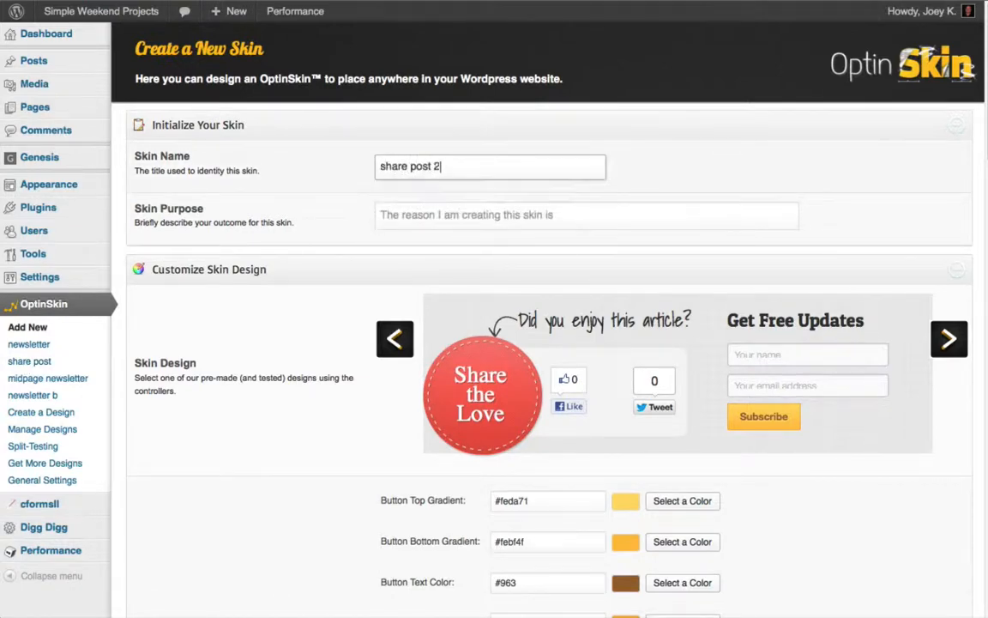
left_click(444, 214)
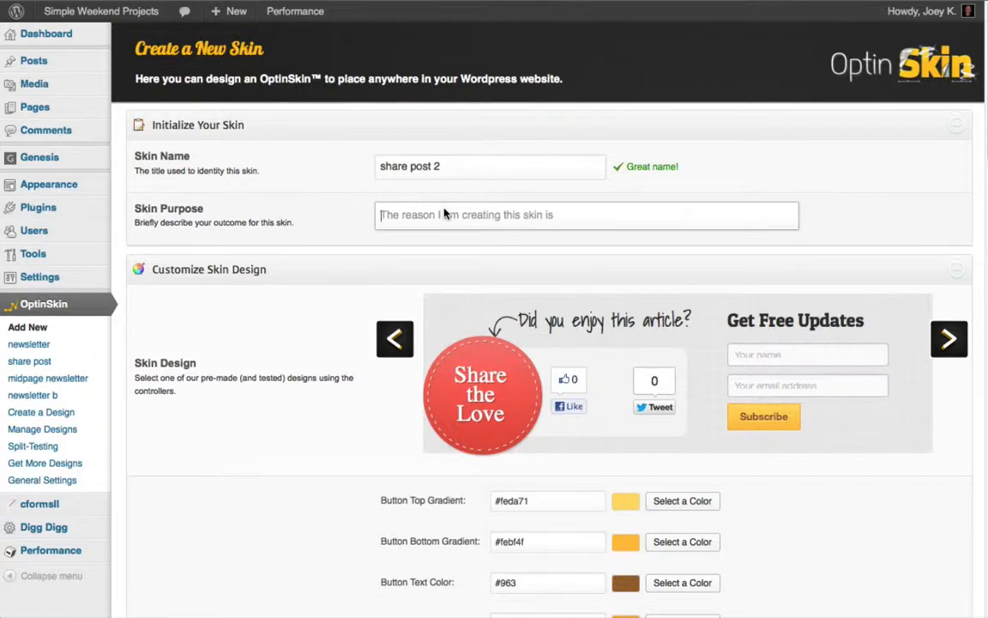
type("to share post")
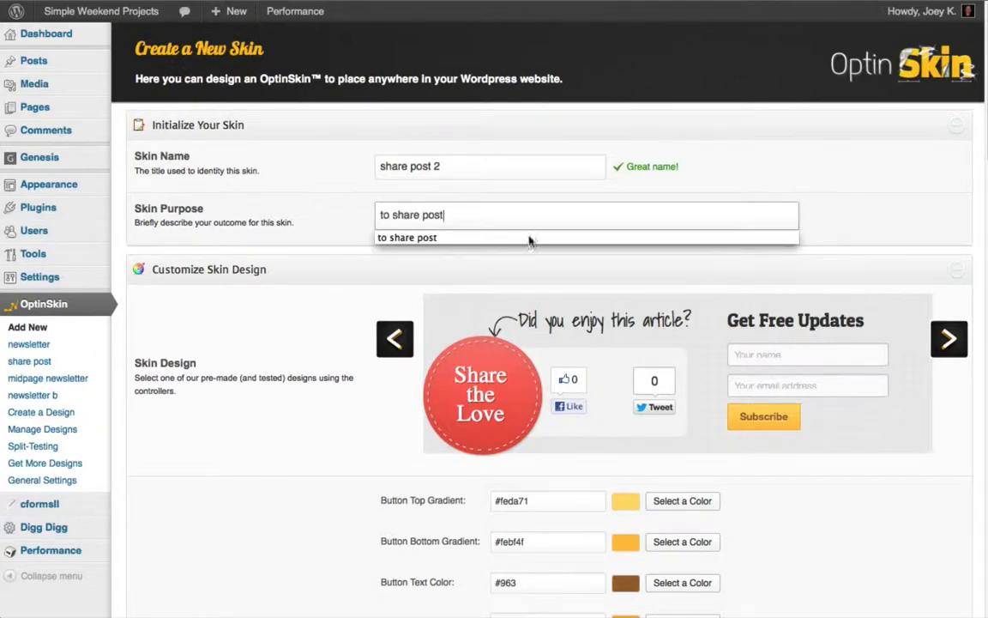
left_click(949, 233)
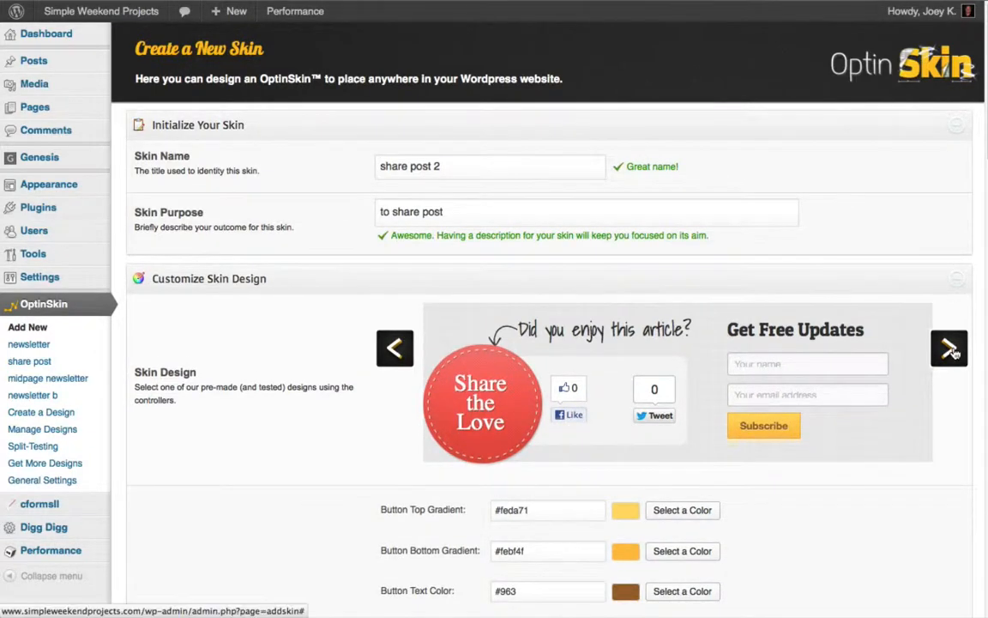
- Browse the pre-made skin designs and choose the share-only design titled "Enjoy this post? Please share the love..."
scroll(900, 287, "down", 4)
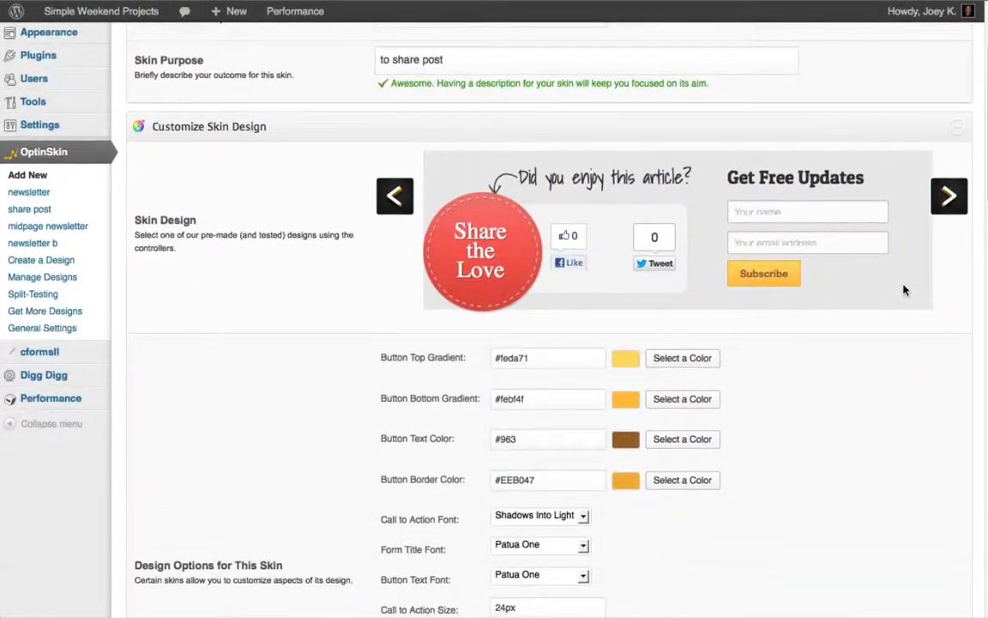
left_click(949, 199)
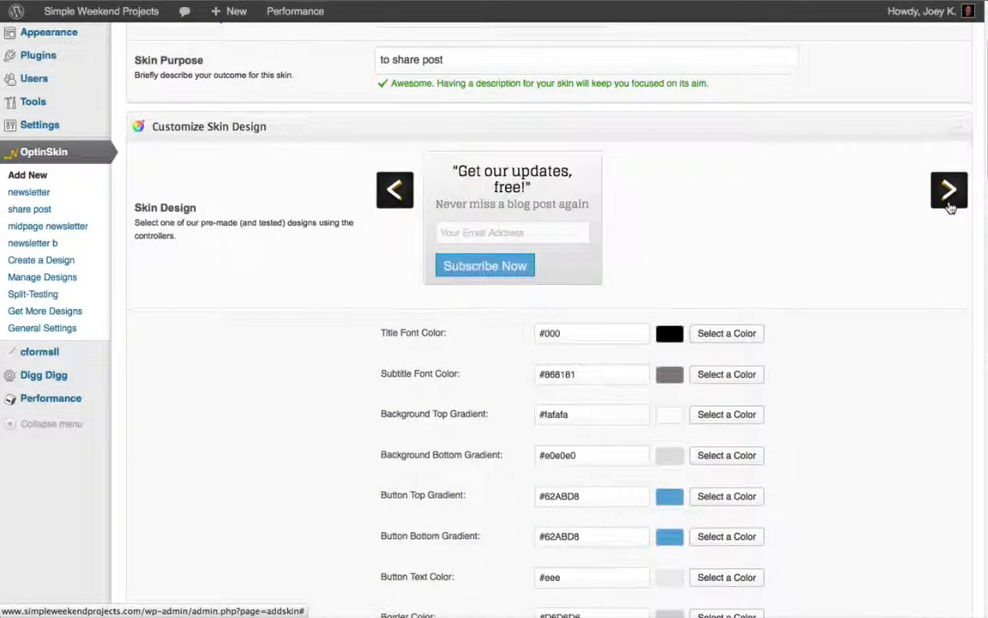
left_click(949, 196)
left_click(949, 204)
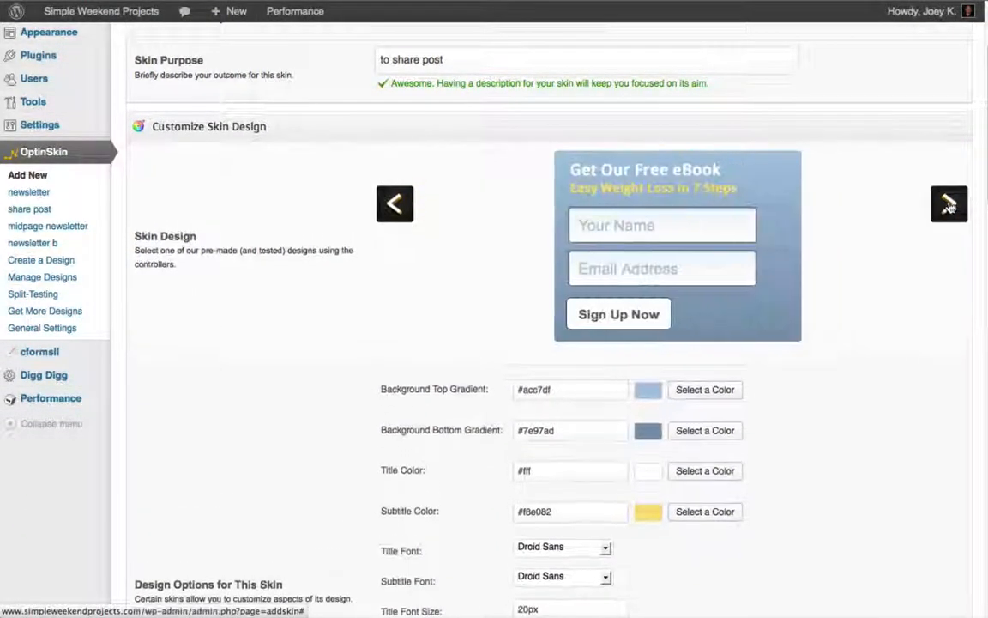
left_click(949, 204)
left_click(949, 204)
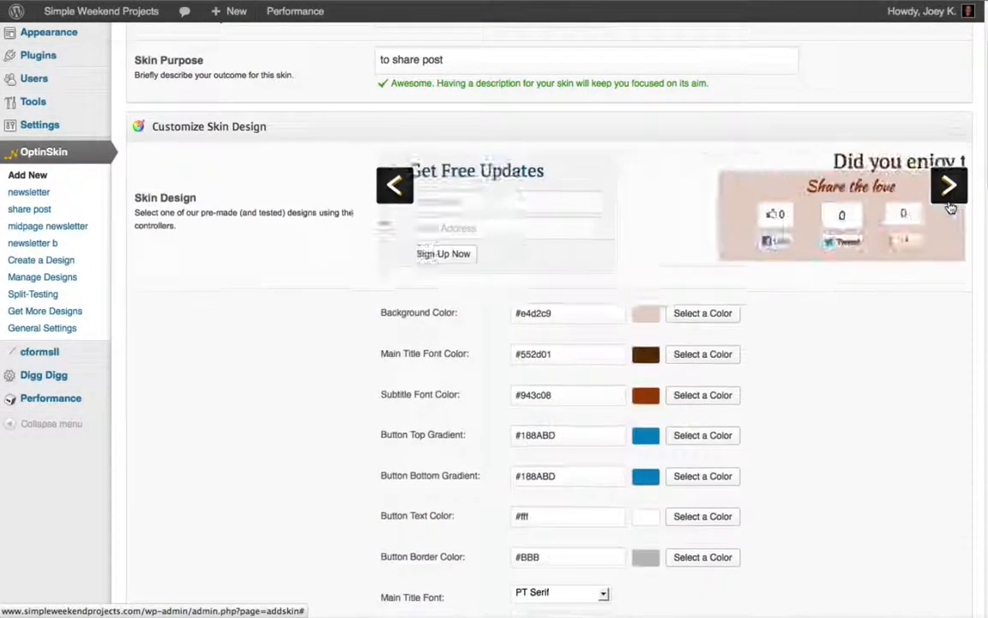
left_click(949, 205)
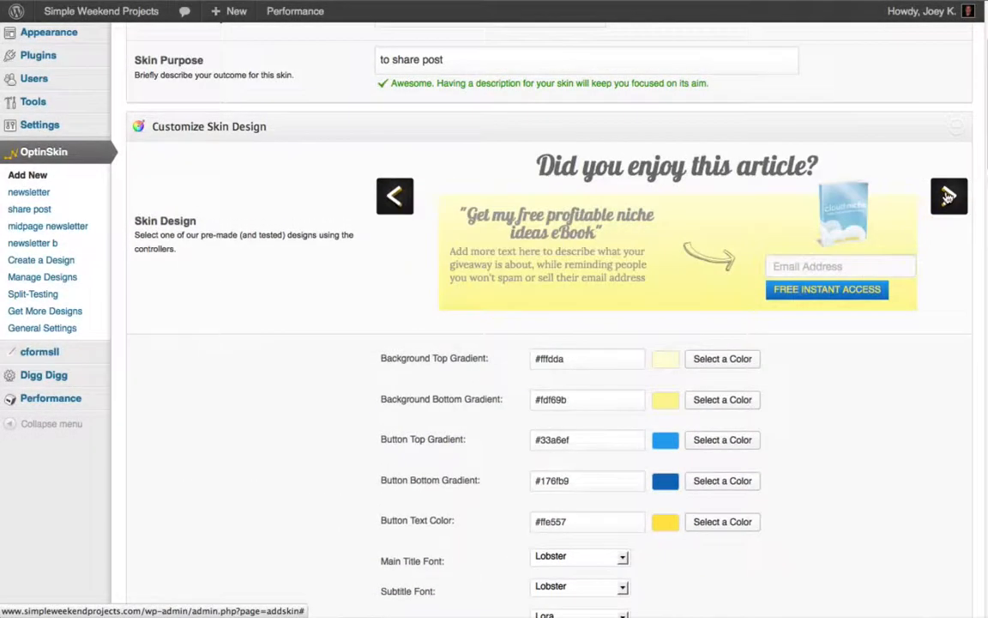
left_click(948, 199)
left_click(948, 199)
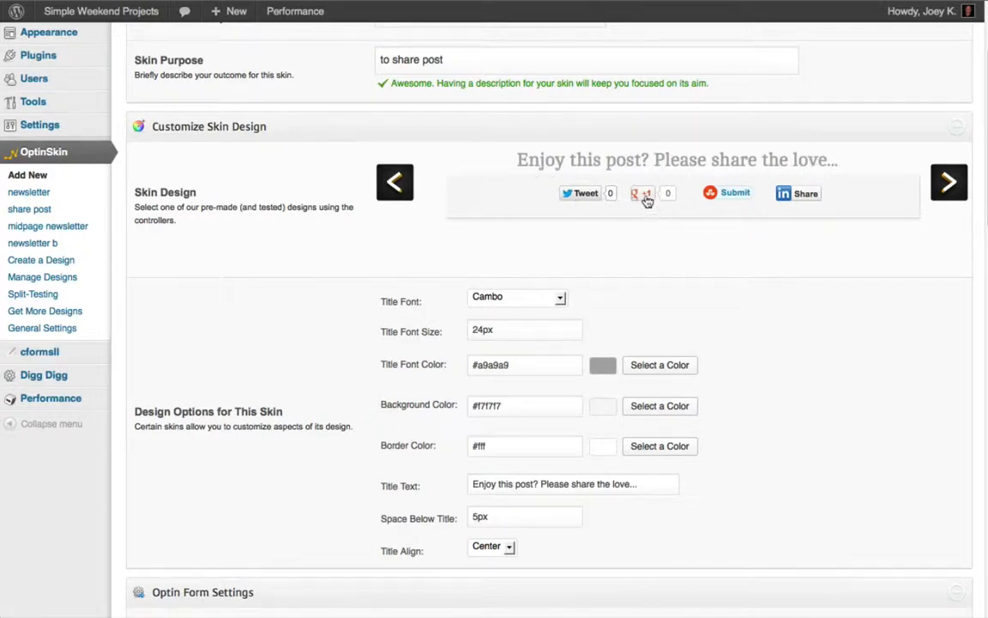
- Review the design options of the share skin, including the available title fonts
mouse_move(642, 194)
scroll(656, 335, "down", 5)
scroll(623, 157, "up", 2)
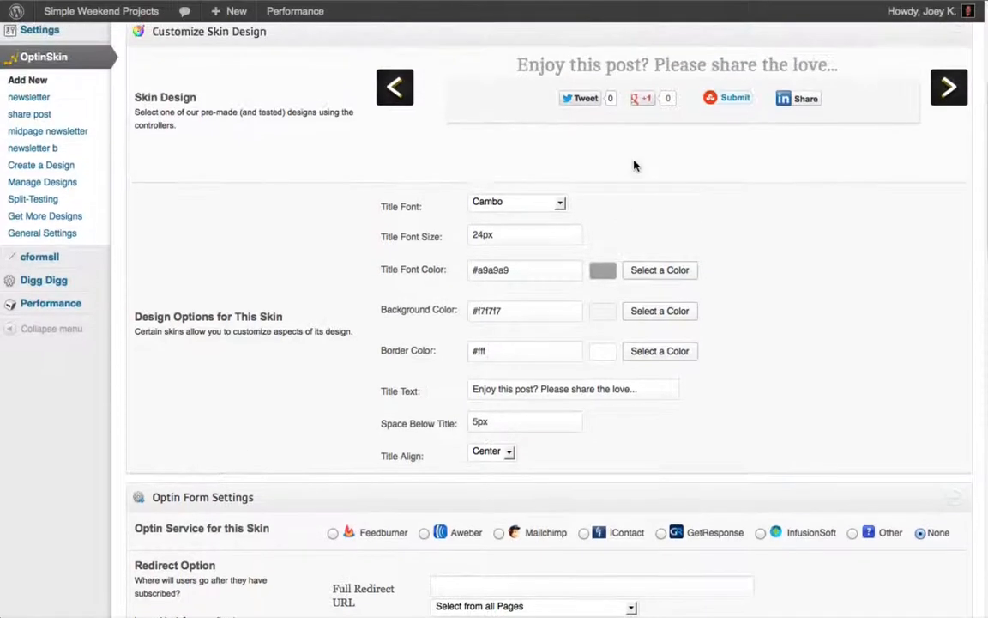
left_click(561, 202)
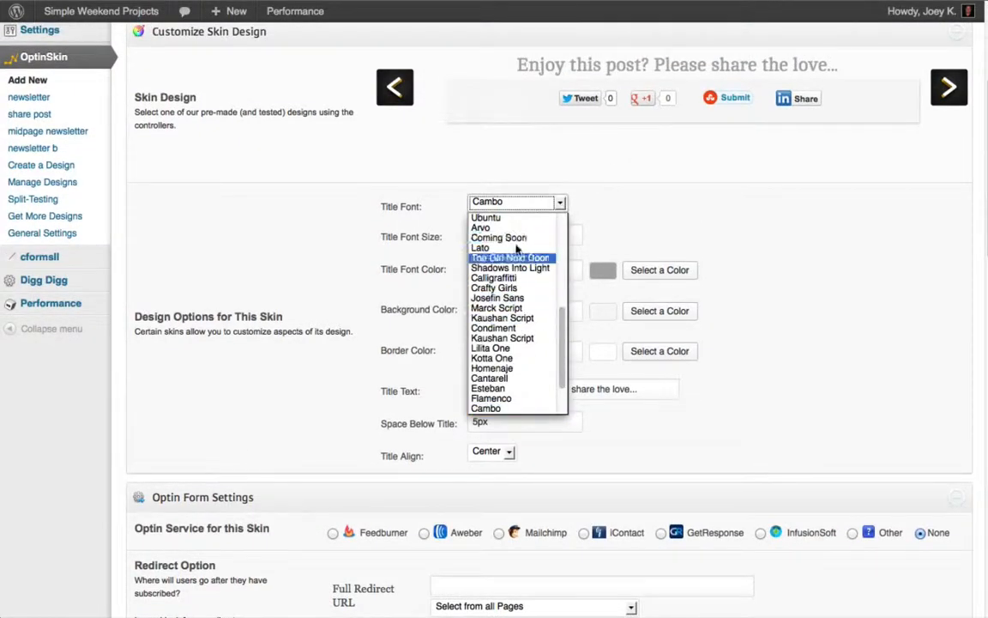
left_click(606, 220)
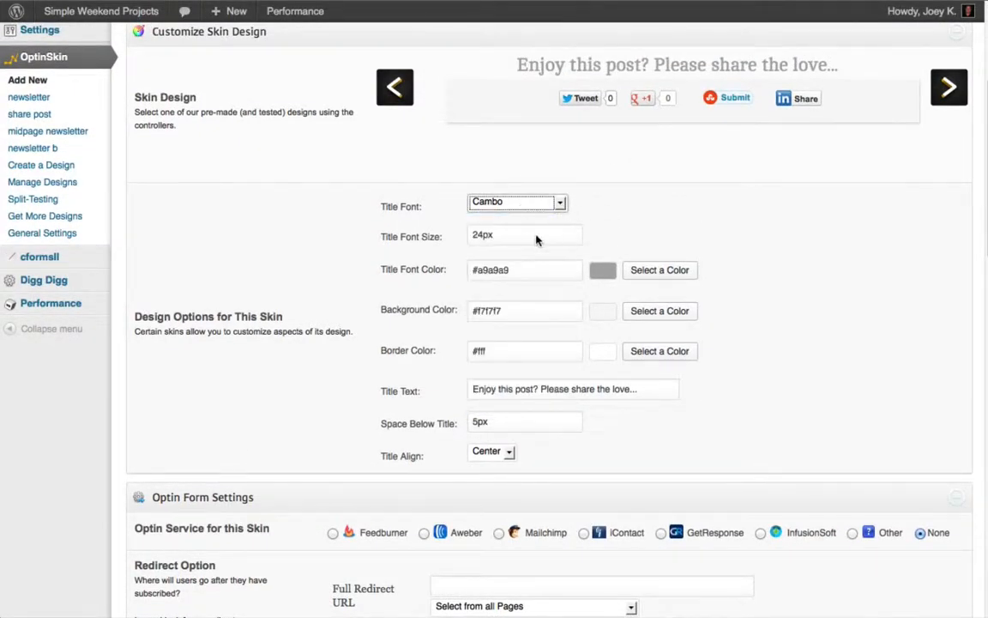
- Review the share skin's title text field and the available title alignment choices
scroll(650, 213, "down", 1)
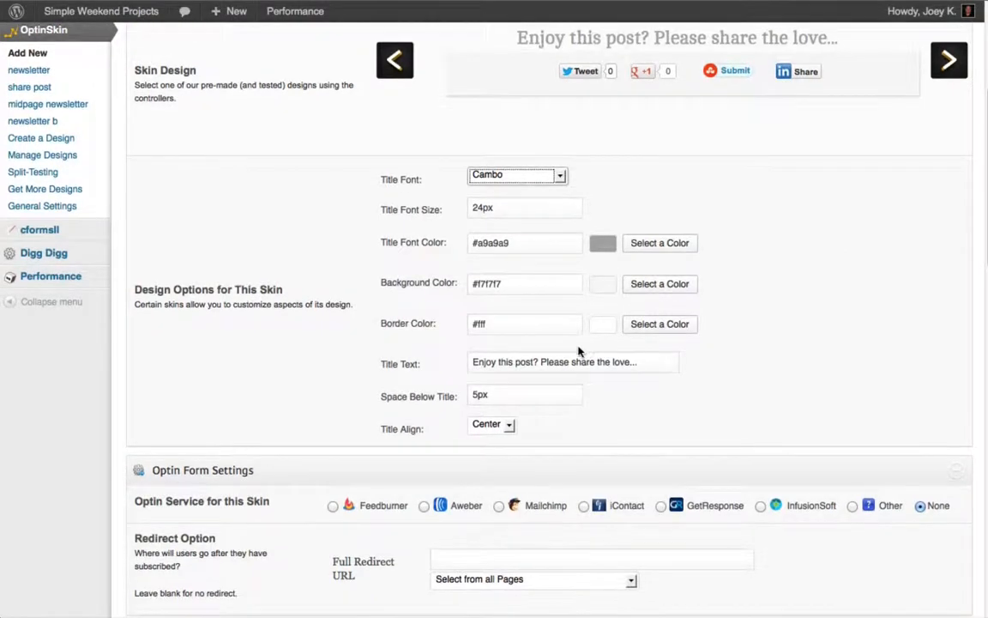
left_click(477, 361)
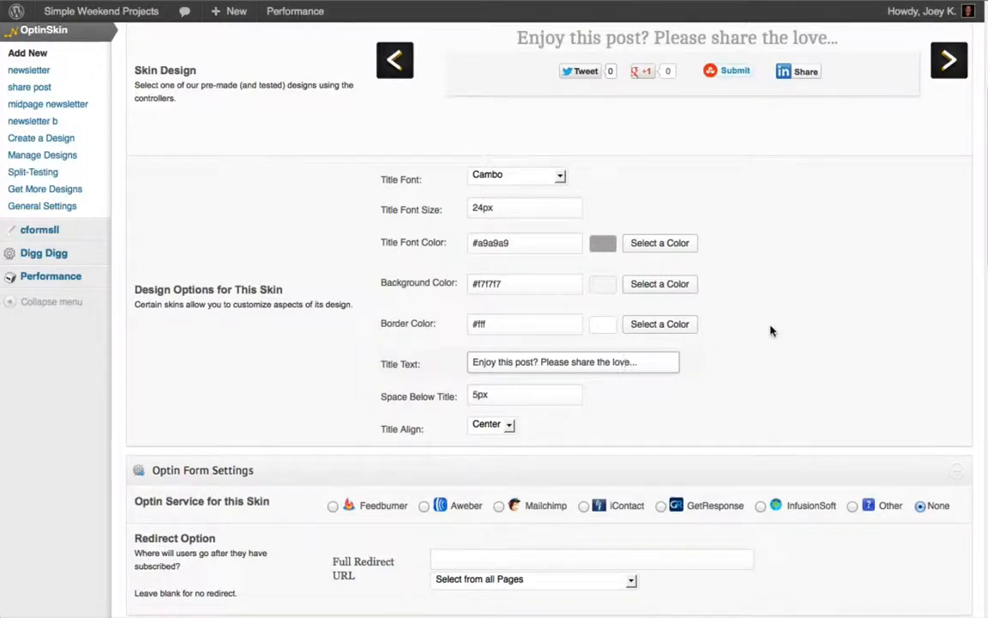
scroll(770, 331, "down", 5)
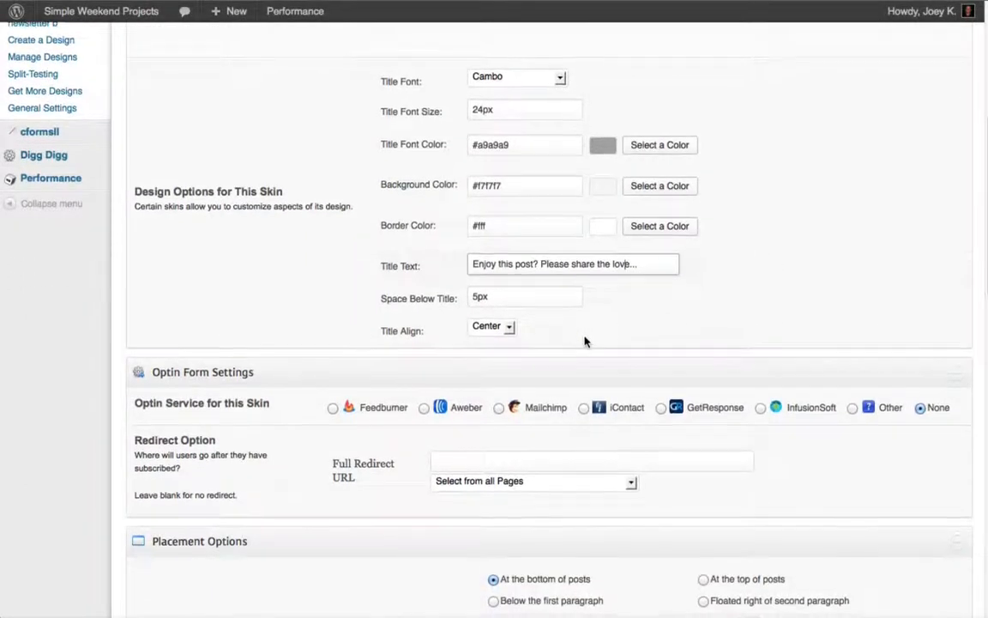
left_click(510, 231)
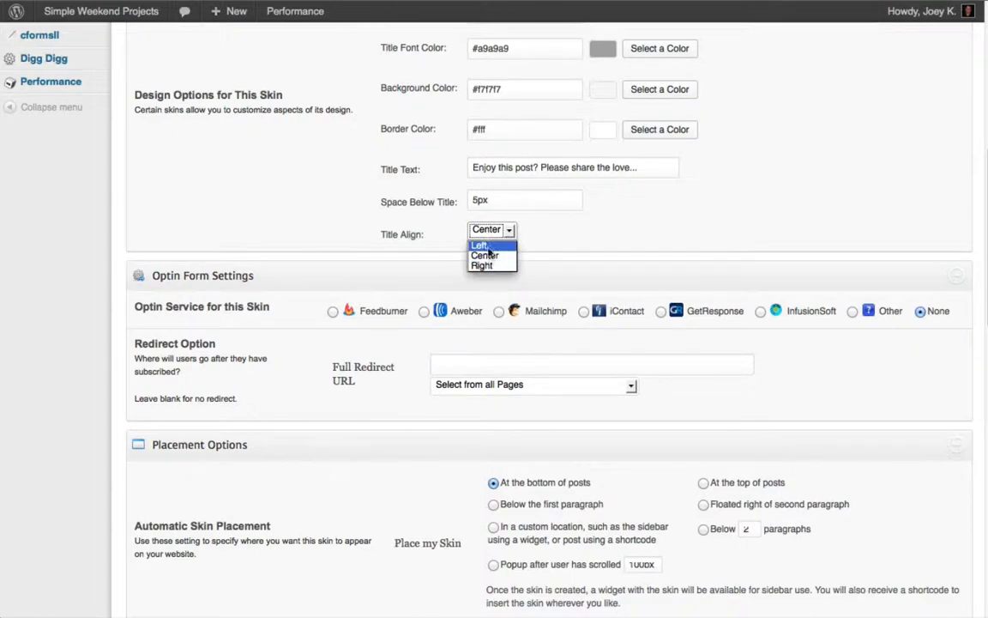
left_click(551, 254)
scroll(784, 209, "up", 3)
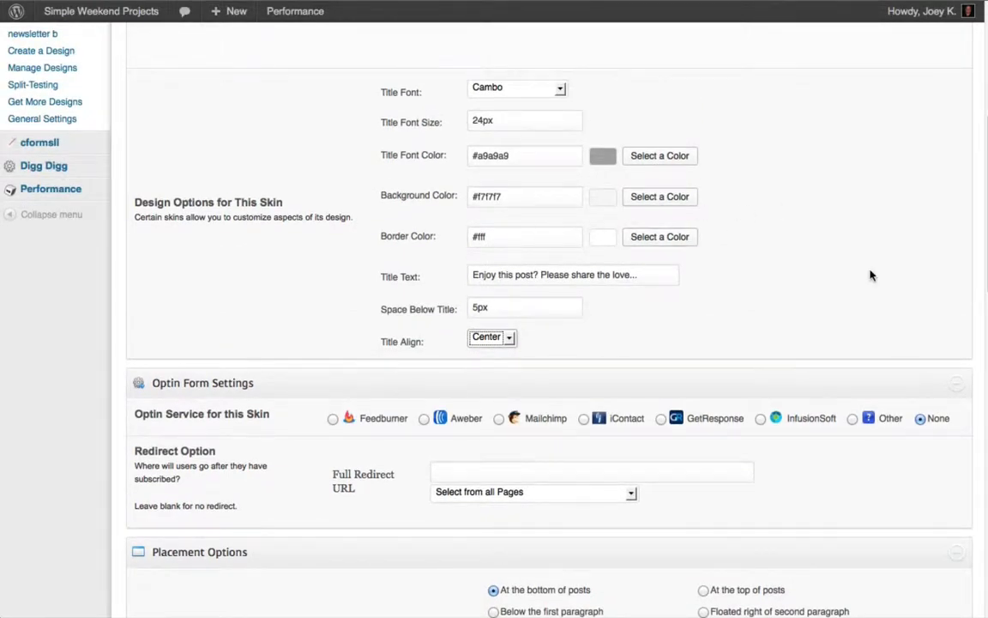
- Set the skin's placement to a custom location, such as a sidebar widget or post shortcode, and create the skin
scroll(871, 275, "down", 7)
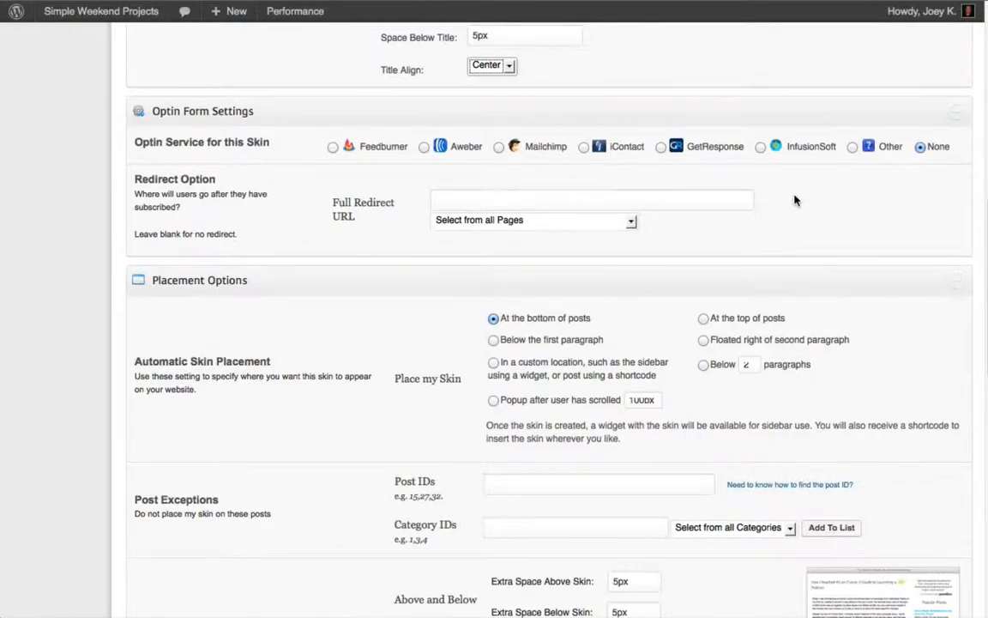
scroll(794, 200, "down", 5)
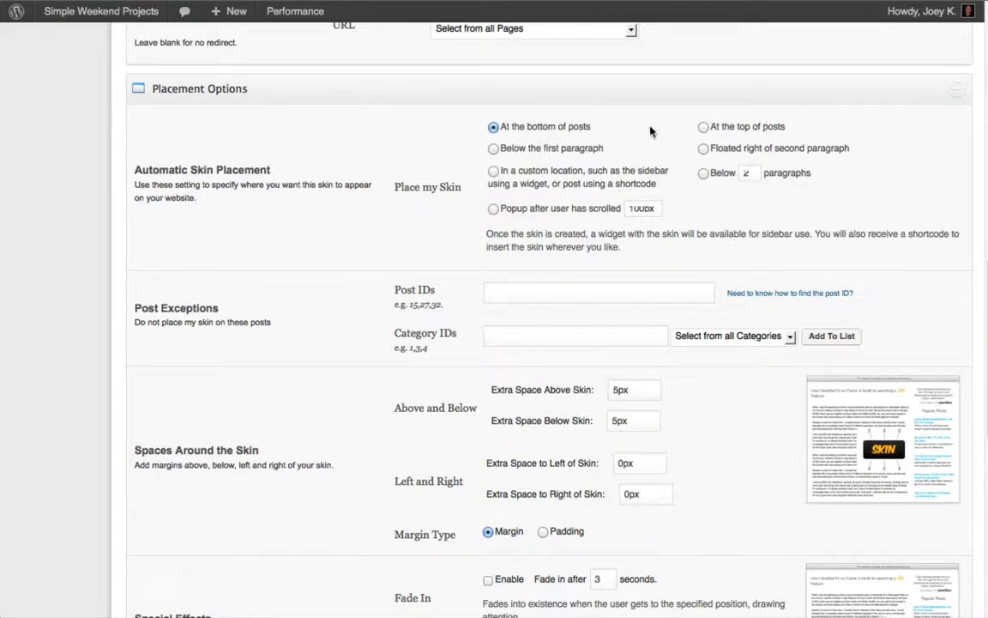
left_click(494, 172)
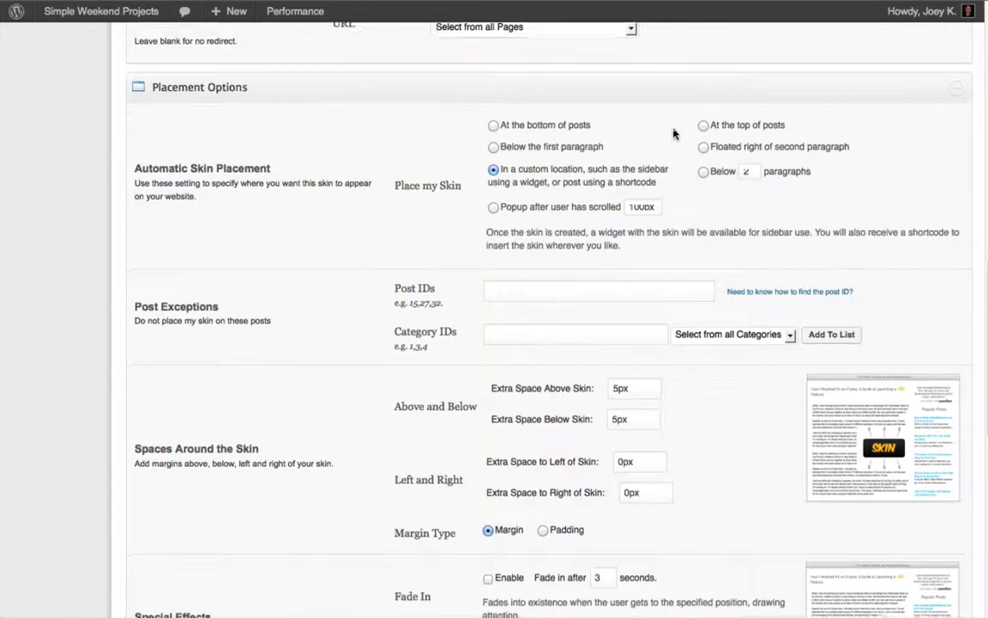
scroll(675, 134, "down", 5)
scroll(717, 168, "down", 5)
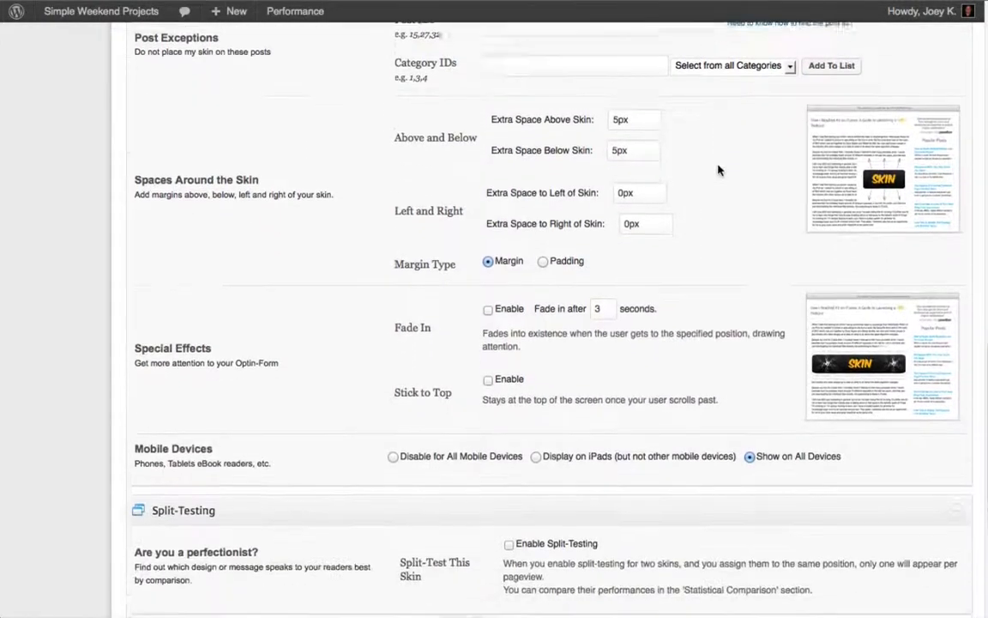
scroll(717, 168, "down", 3)
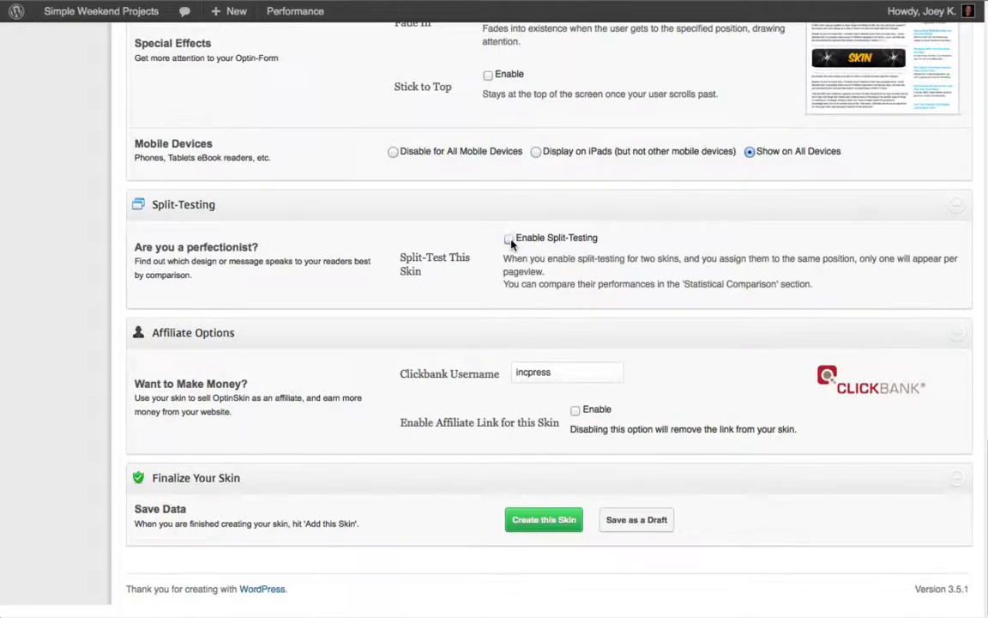
left_click(535, 521)
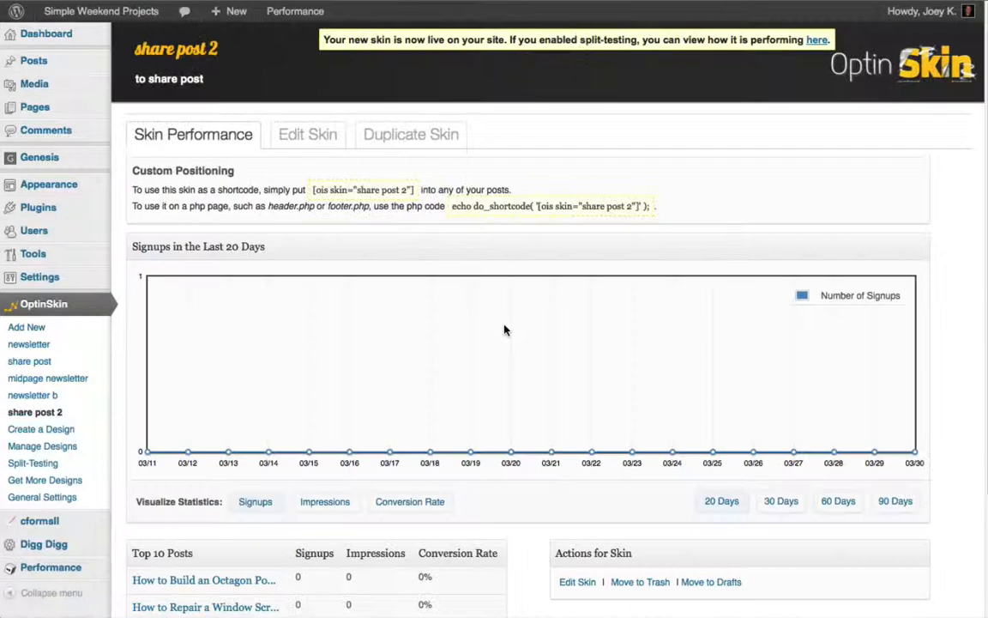
- Copy the shortcode [ois skin="share post 2"] from the skin's custom positioning instructions
left_click_drag(418, 190, 319, 195)
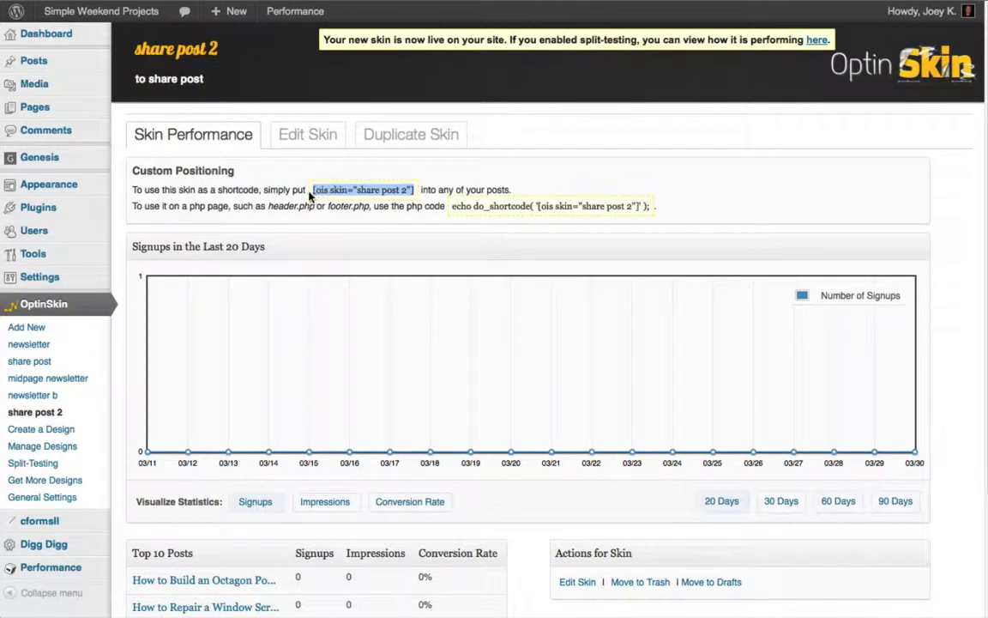
left_click_drag(310, 191, 409, 192)
right_click(358, 191)
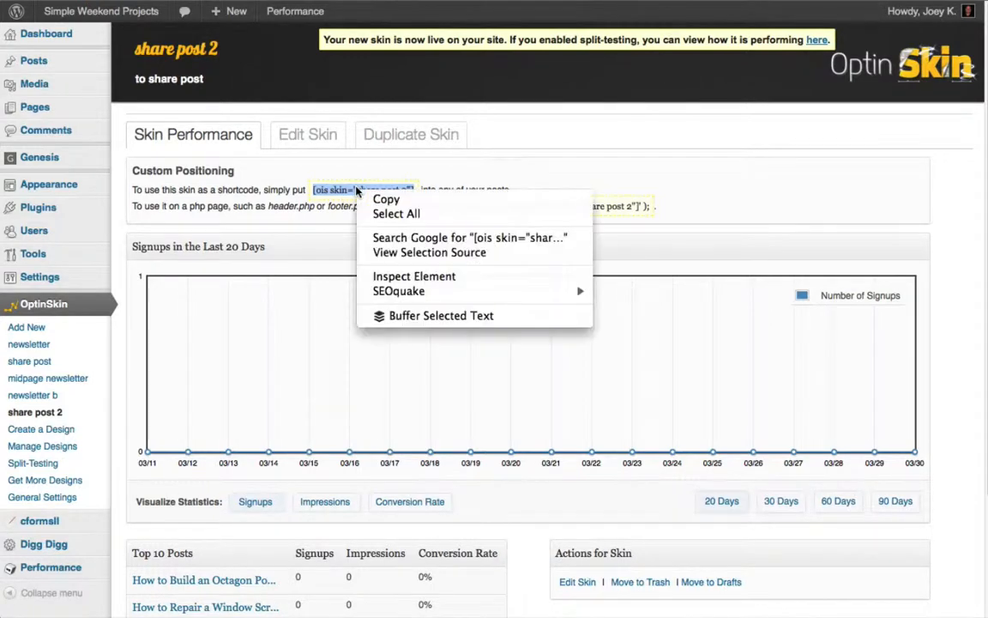
left_click(387, 200)
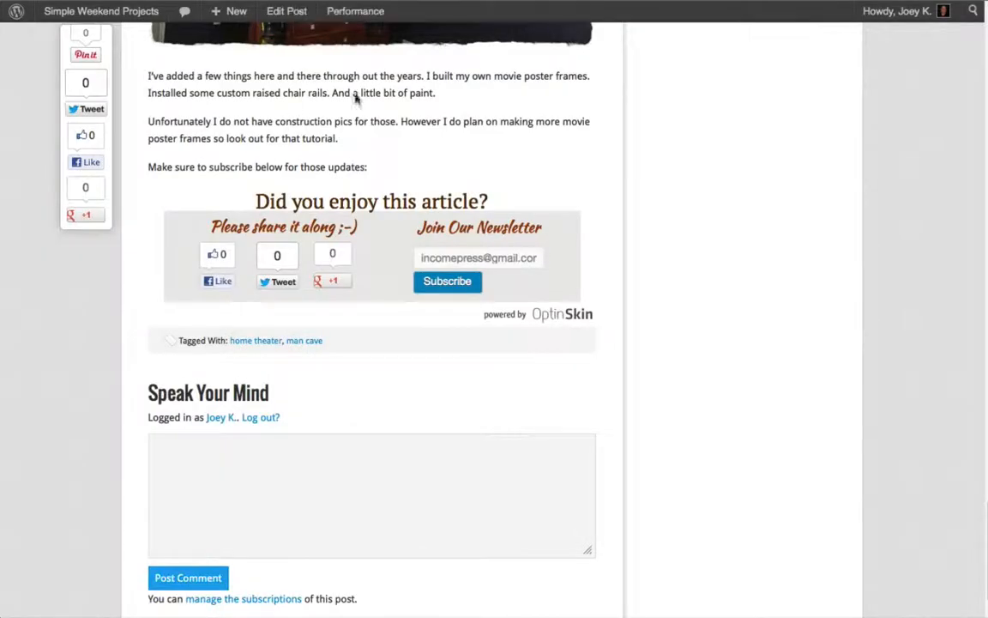
- Insert the copied shortcode above the Video 3 heading in the "Build a Home Theater in Your Spare Room" post and update the post
scroll(355, 98, "up", 20)
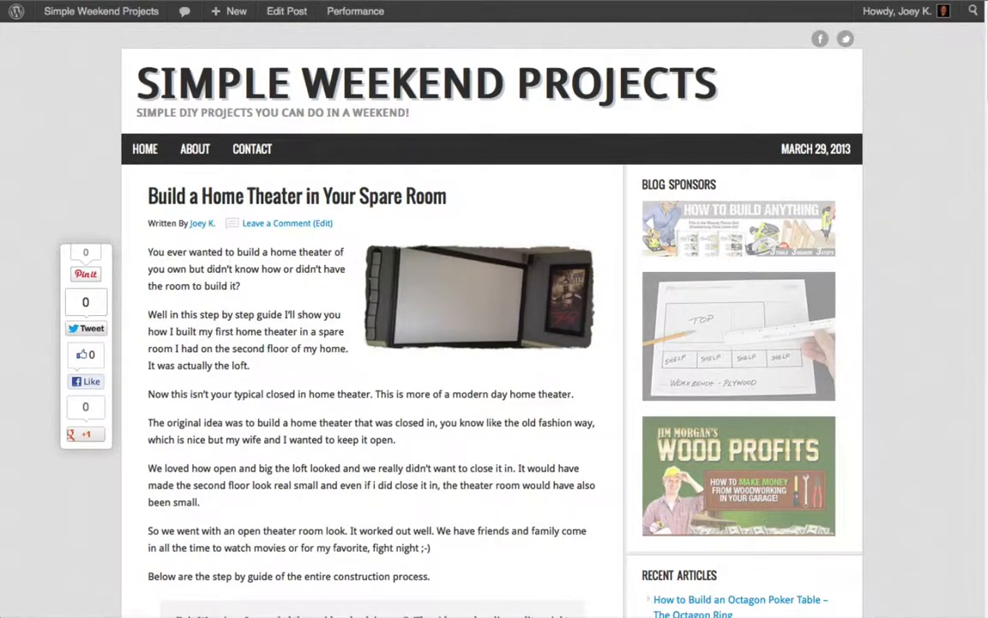
left_click(403, 1)
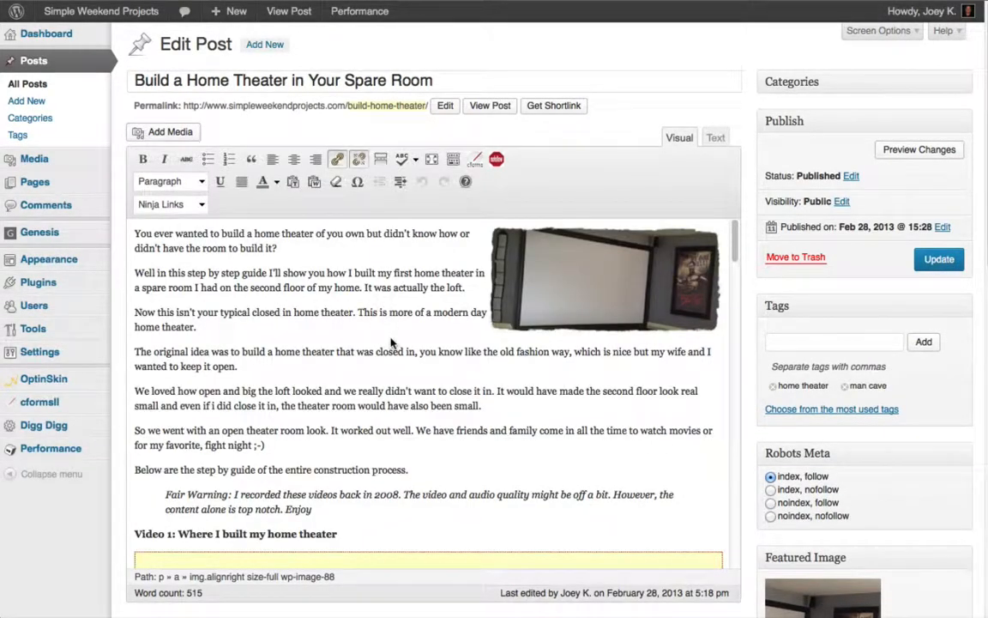
scroll(390, 343, "down", 10)
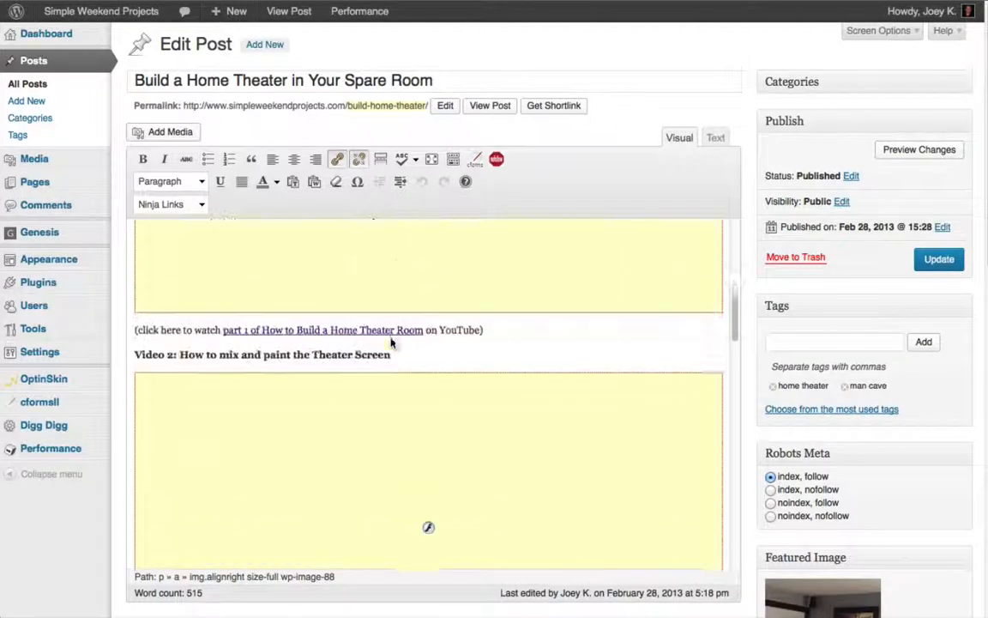
scroll(390, 342, "down", 8)
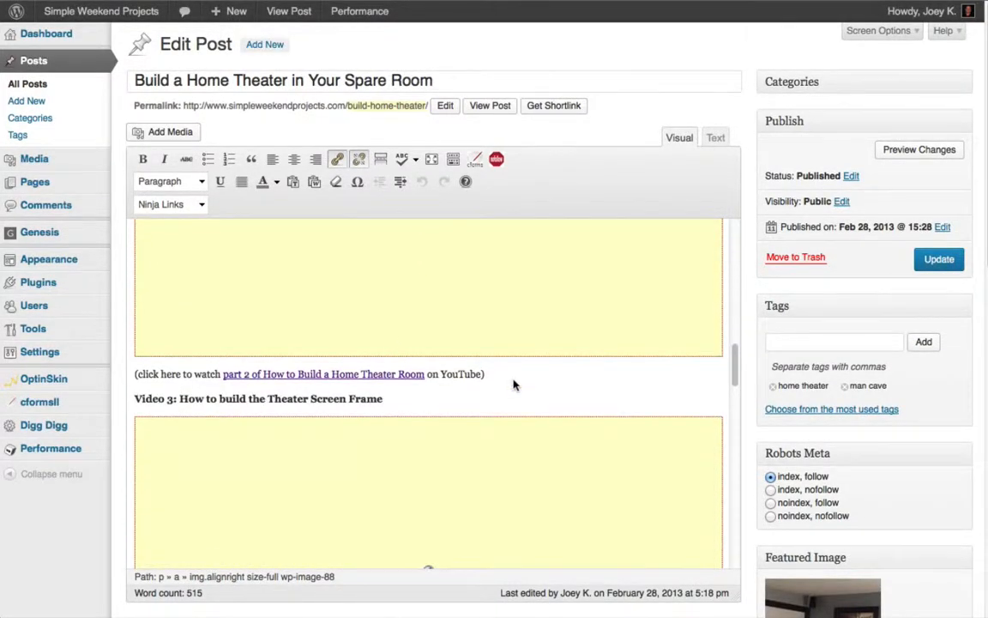
left_click(513, 385)
key("Return")
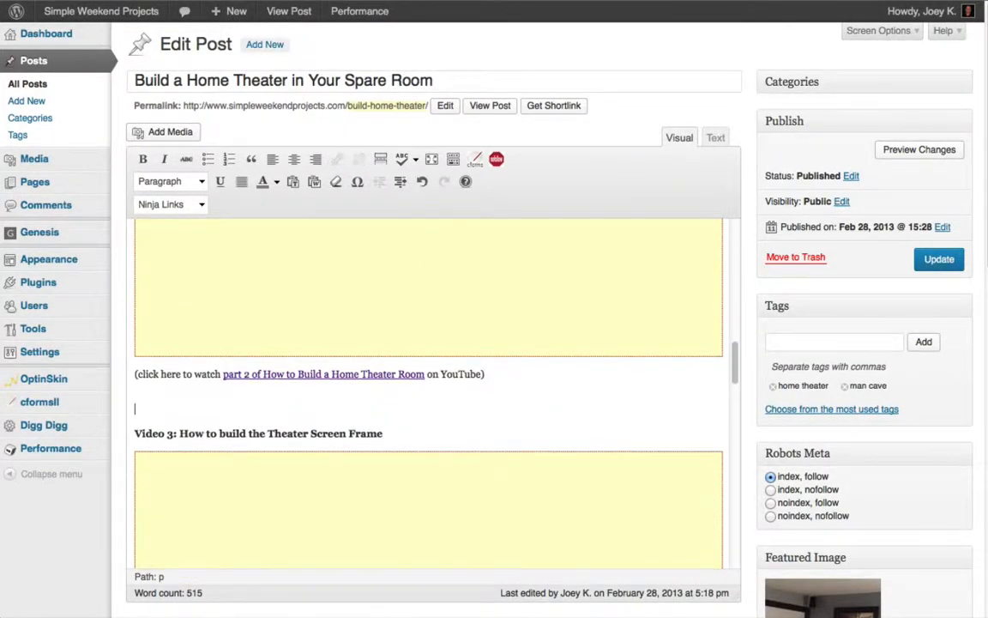
key("ctrl+v")
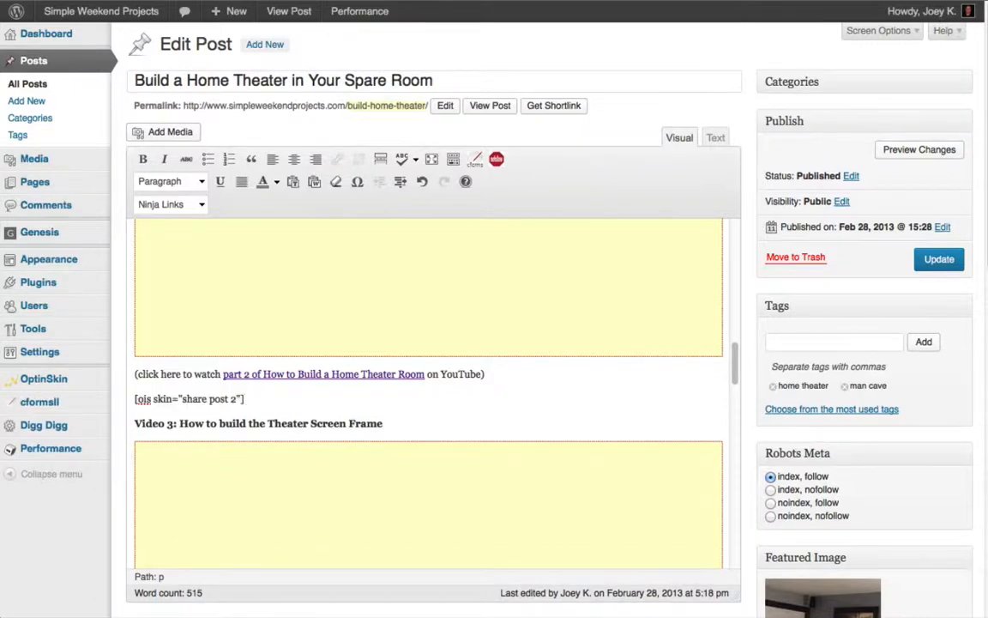
triple_click(182, 401)
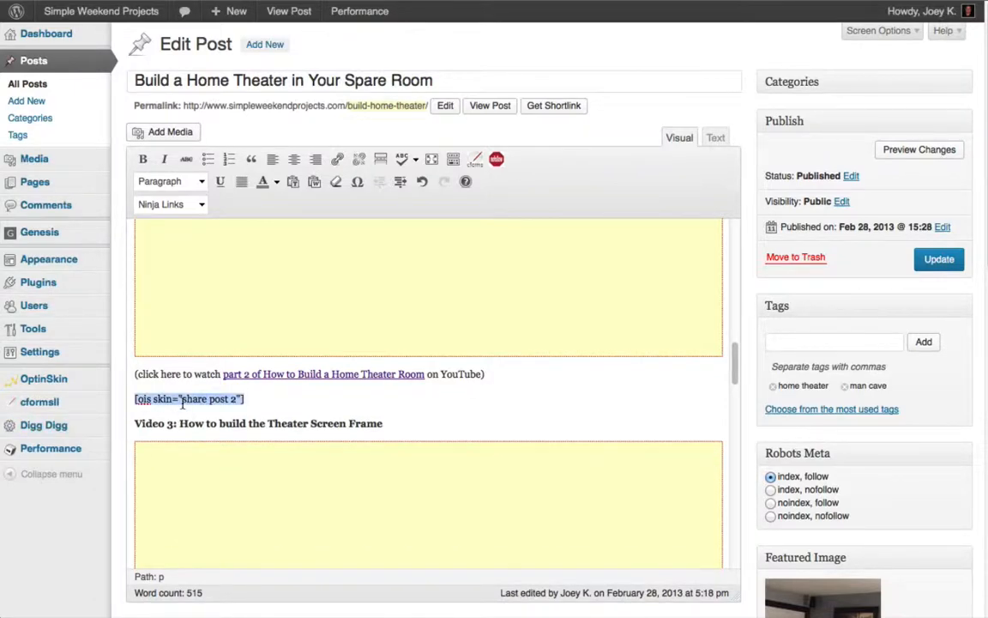
left_click(927, 268)
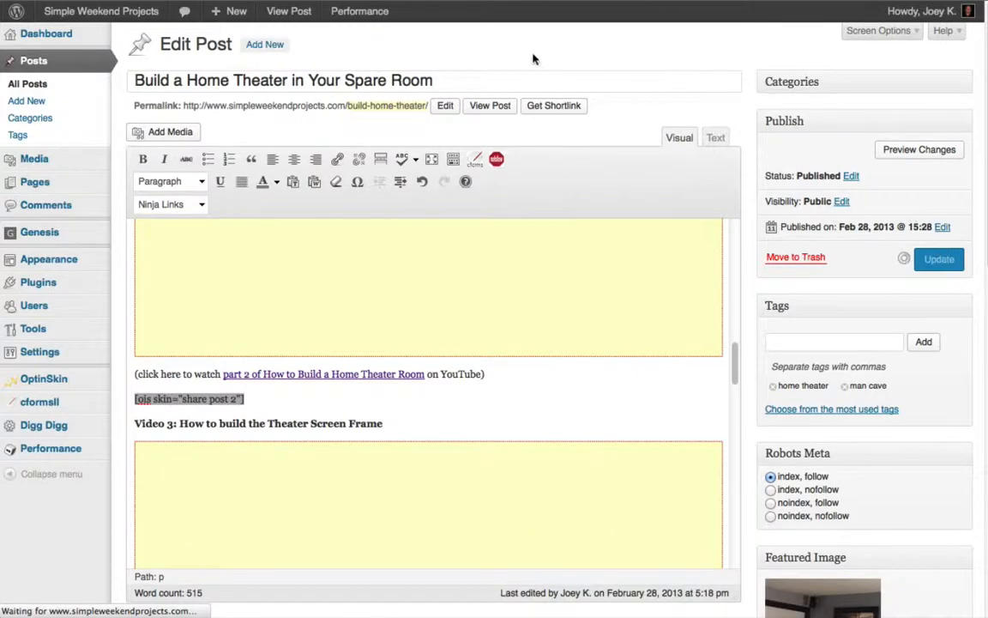
- View the published home theater post and examine the share skin above the Video 3 heading
left_click(256, 1)
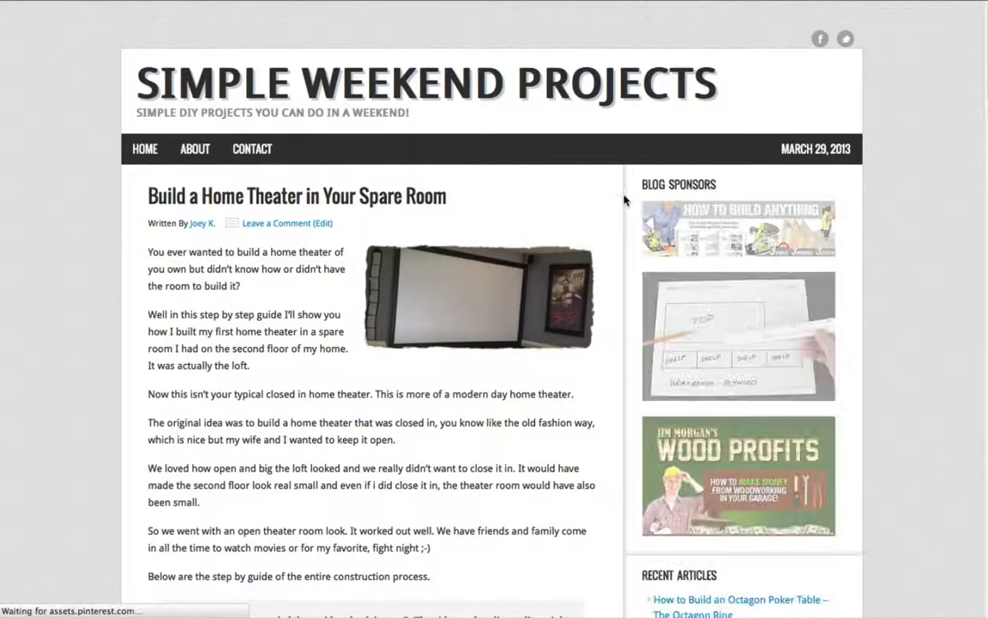
scroll(614, 198, "down", 1)
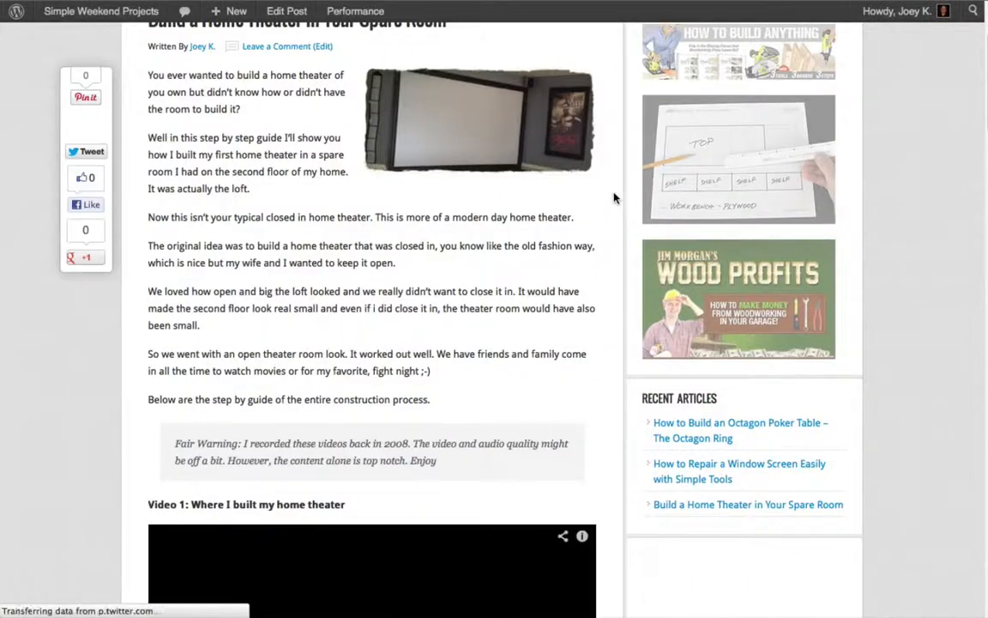
scroll(614, 199, "down", 10)
scroll(631, 261, "down", 12)
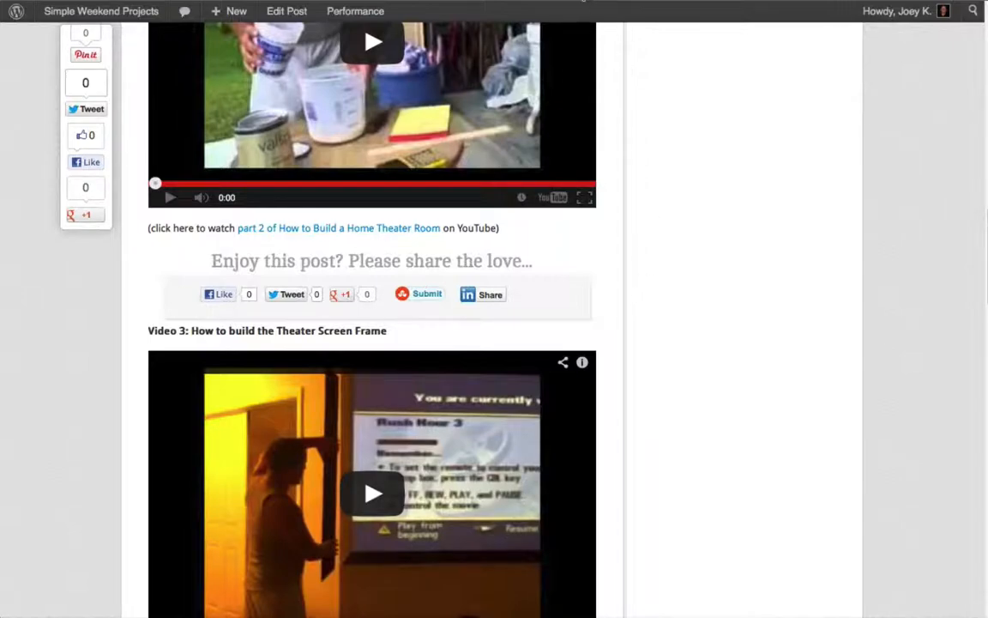
- Examine the "Don't miss an update" opt-in forms in the middle and at the end of the blog's About page
left_click(517, 1)
scroll(547, 192, "down", 2)
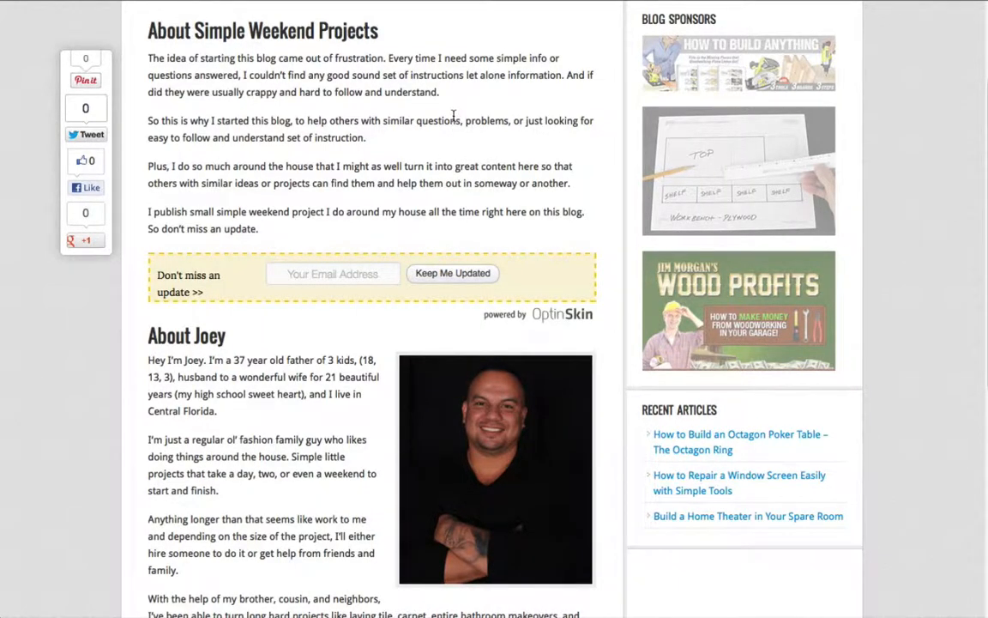
left_click_drag(204, 292, 160, 277)
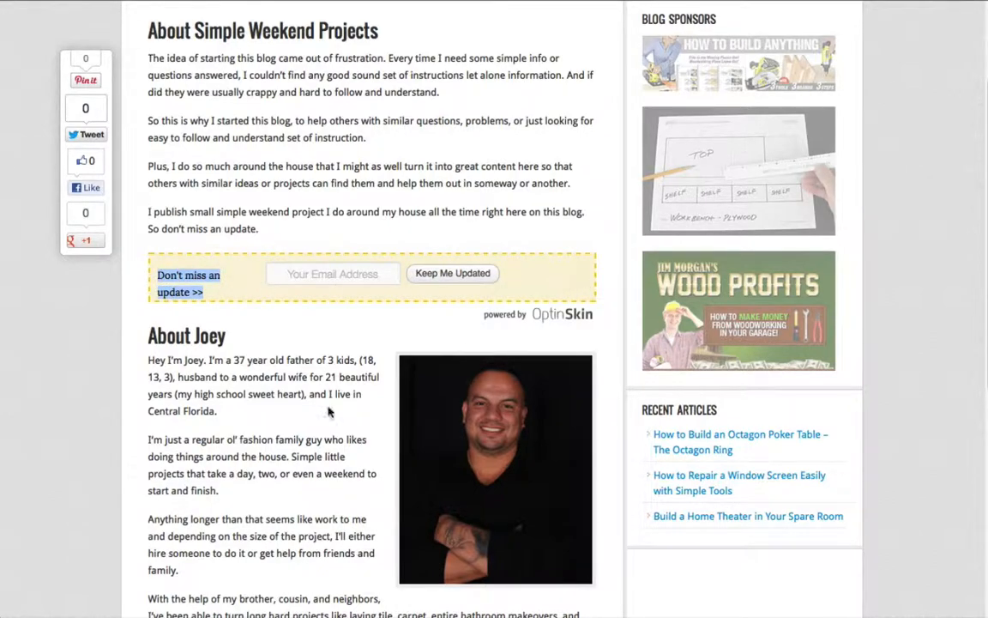
scroll(245, 420, "down", 3)
scroll(246, 418, "up", 2)
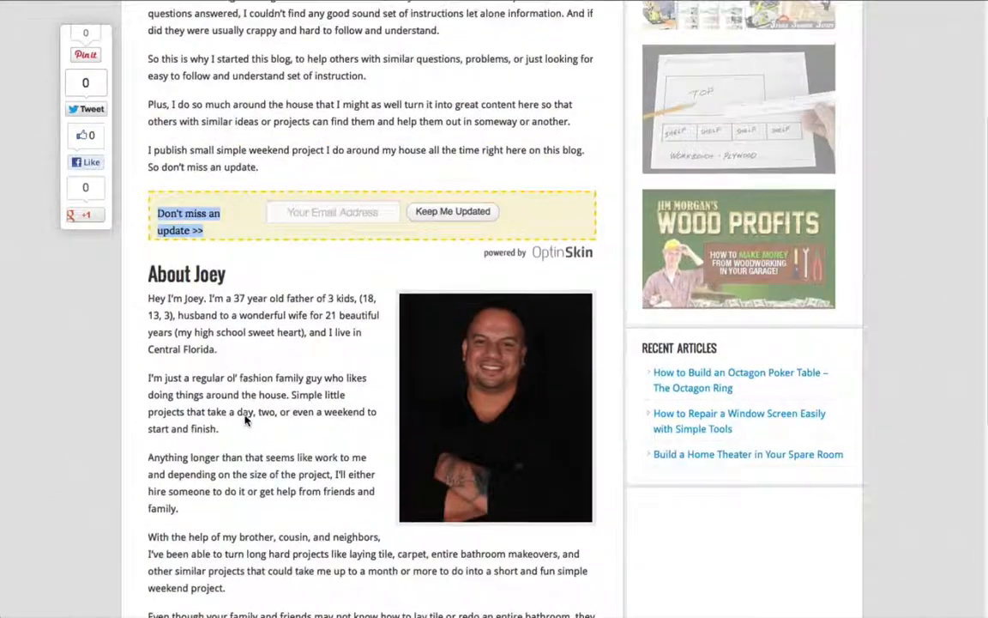
left_click(240, 228)
scroll(240, 228, "down", 5)
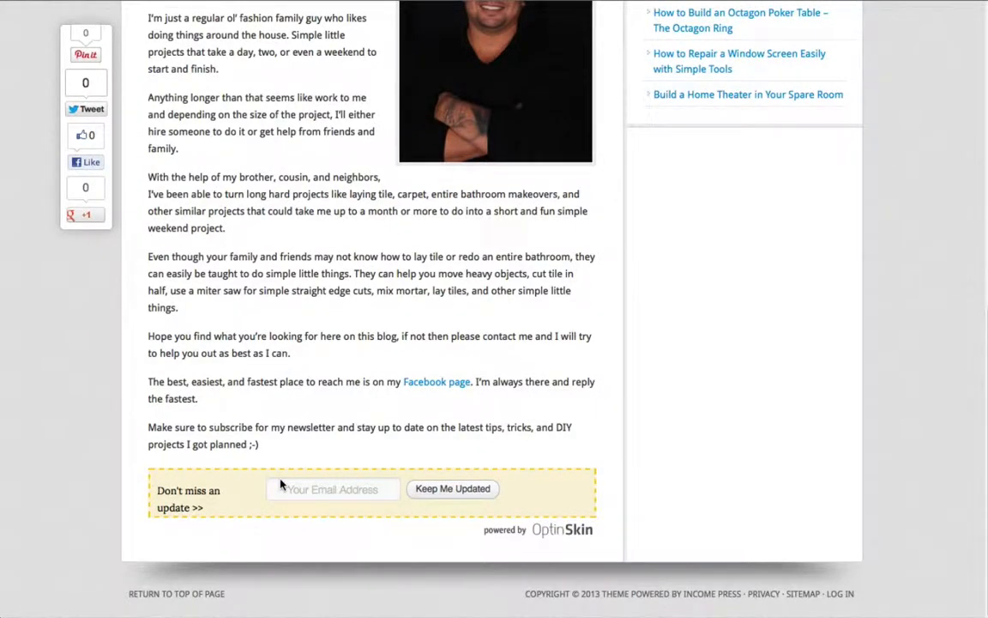
- Return to the OptinSkin admin and review the split-testing comparison including the new share skin
left_click(688, 4)
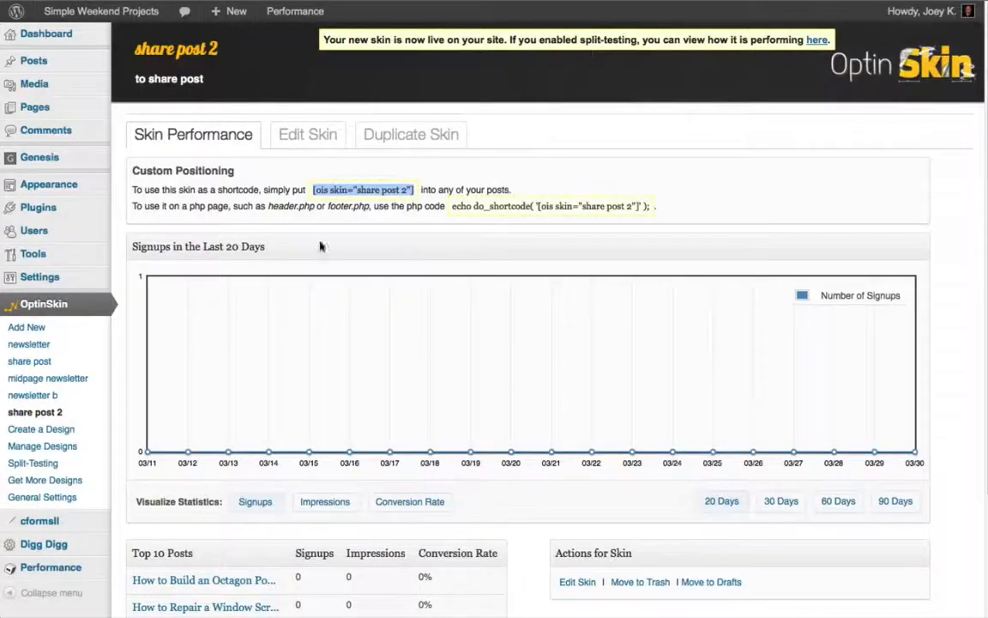
scroll(159, 257, "down", 3)
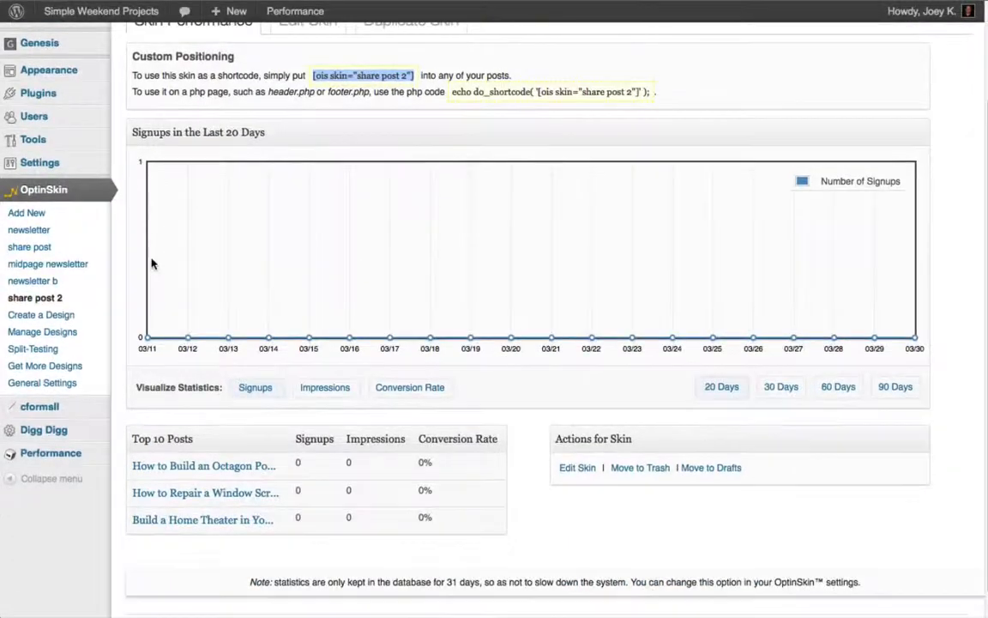
left_click(33, 348)
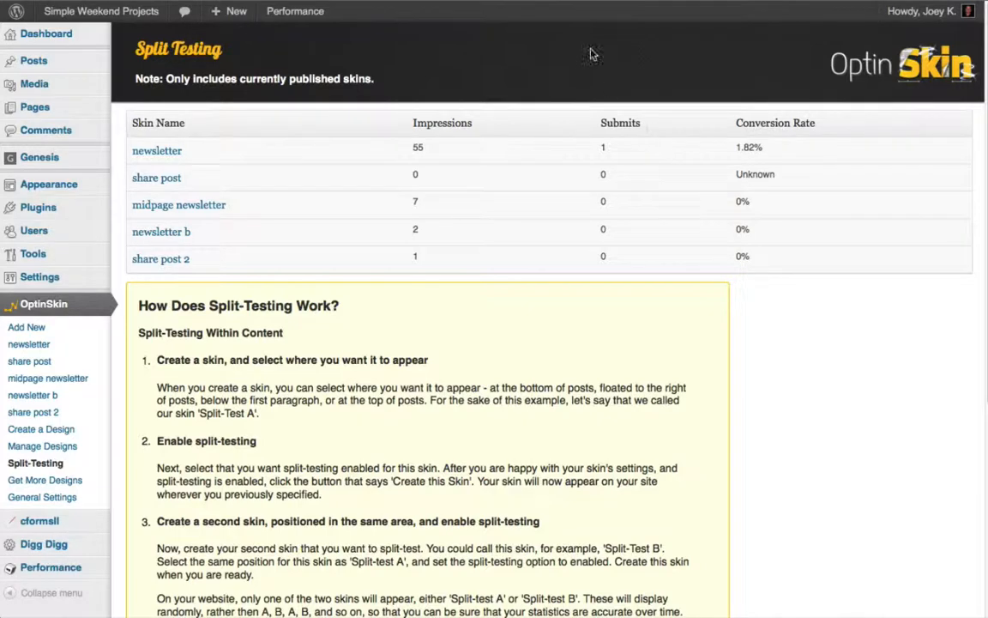
- Return to the published home theater post and examine the newsletter opt-in form at its end
left_click(553, 4)
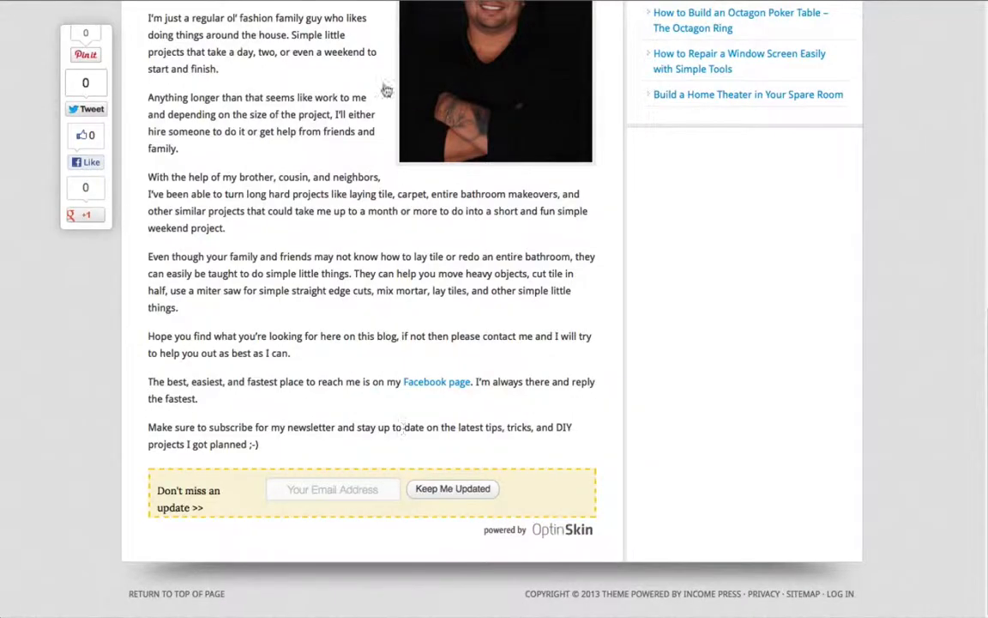
left_click(314, 2)
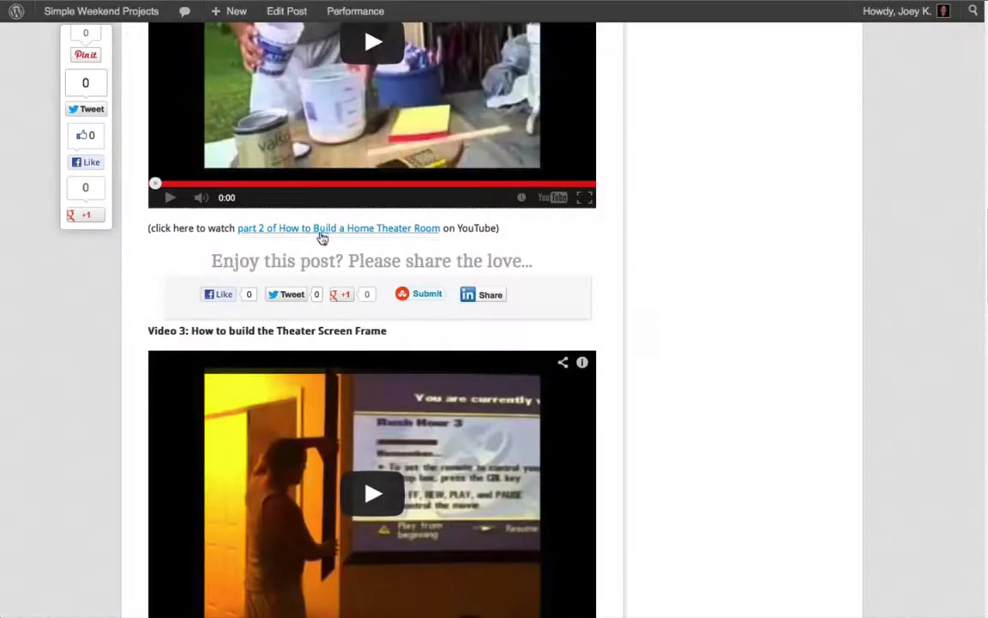
scroll(345, 286, "down", 15)
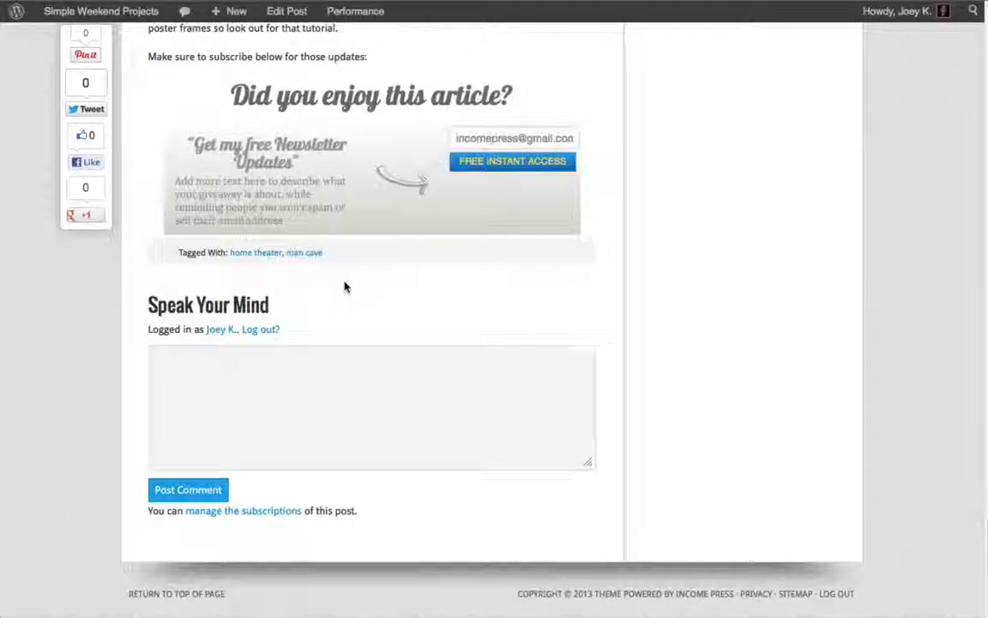
scroll(345, 285, "down", 2)
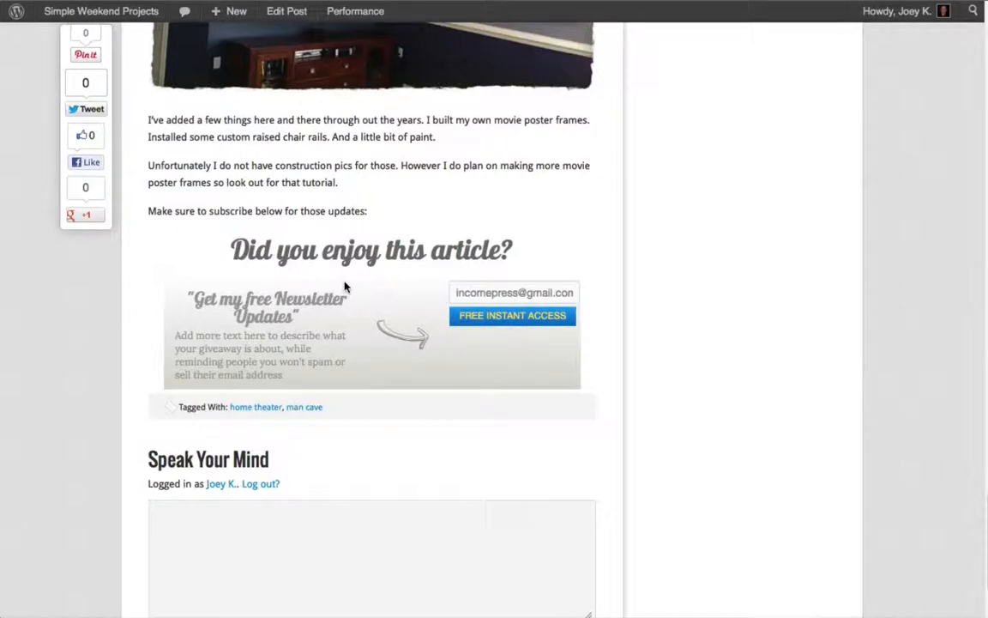